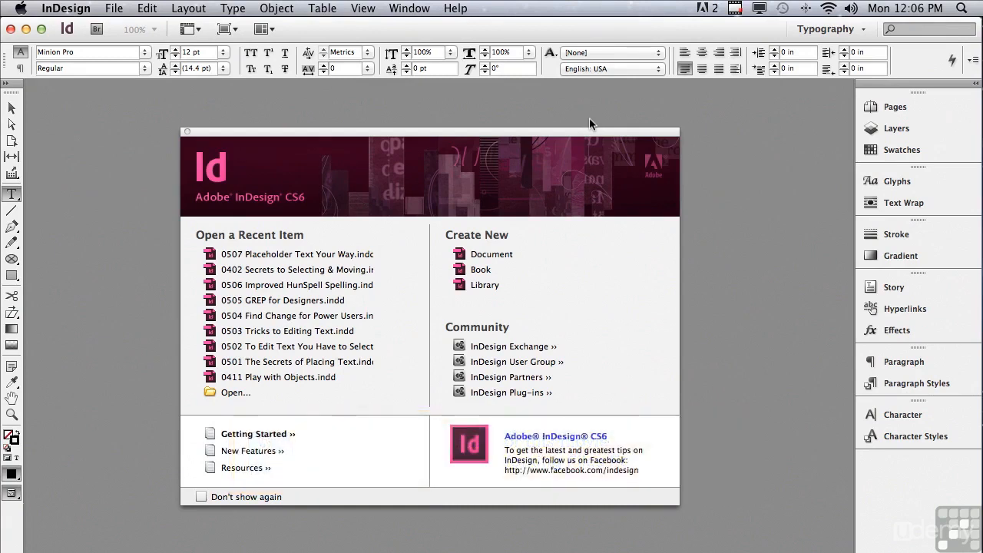
Open the document 0508 Make Your Type Format Itself.indd from the InDesign CS6 sample layouts folder
click(113, 9)
click(119, 38)
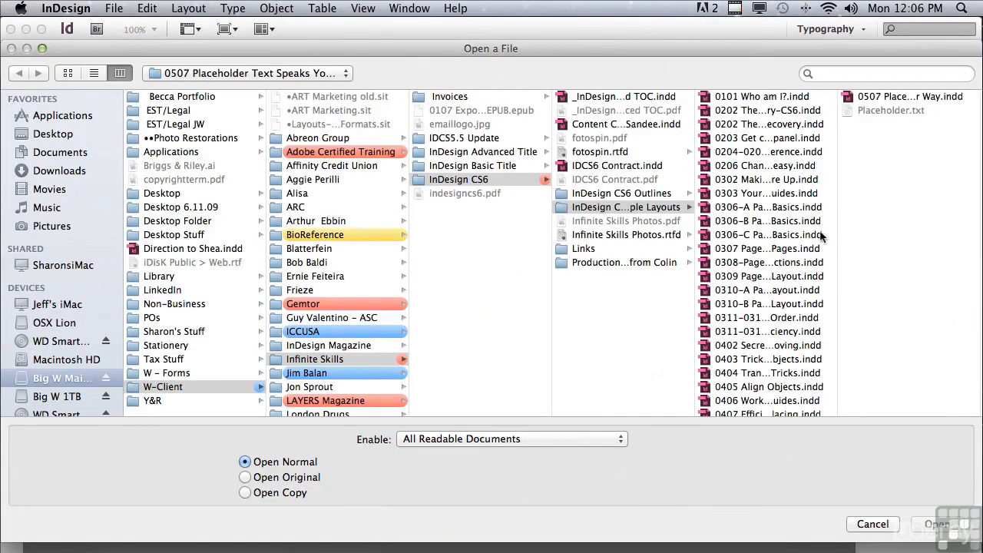
drag(834, 240, 823, 366)
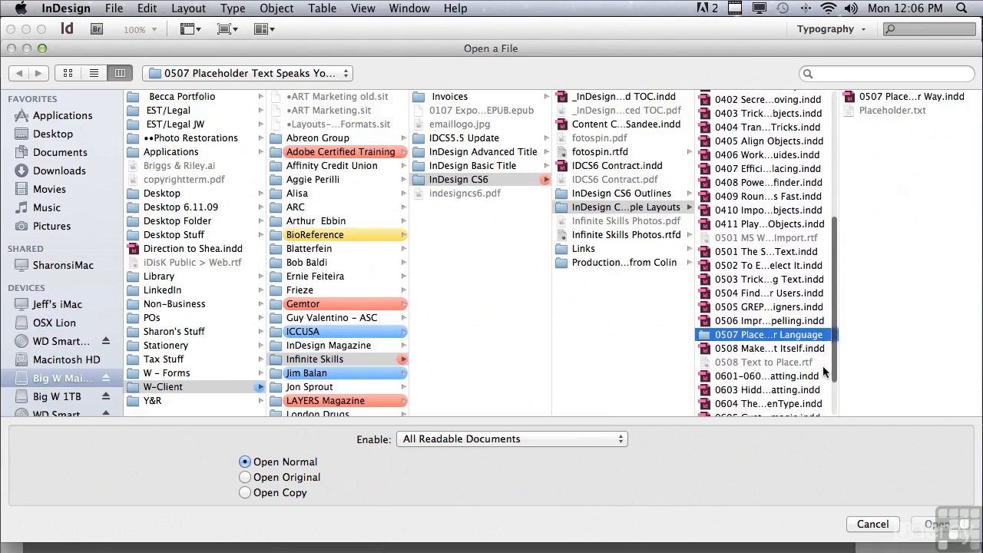
click(791, 349)
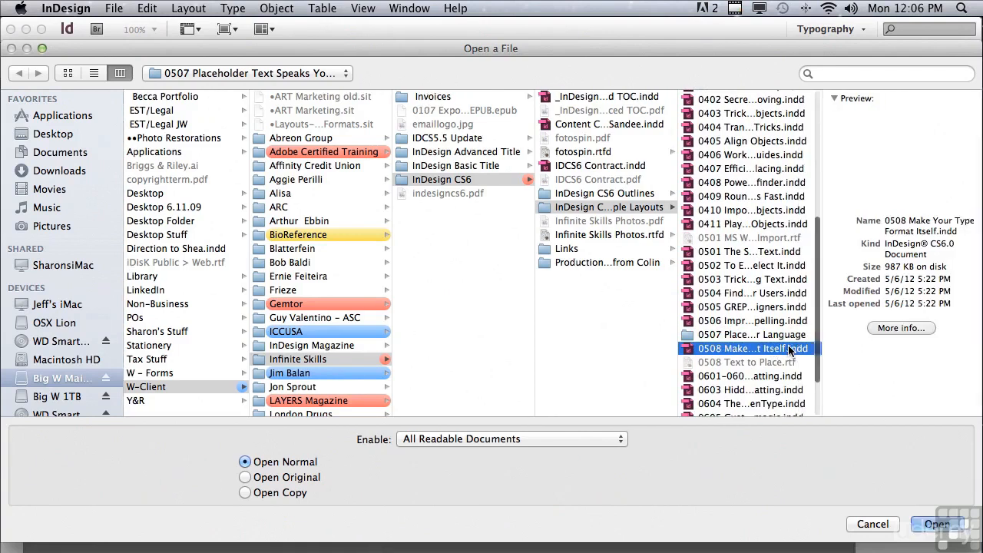
click(920, 524)
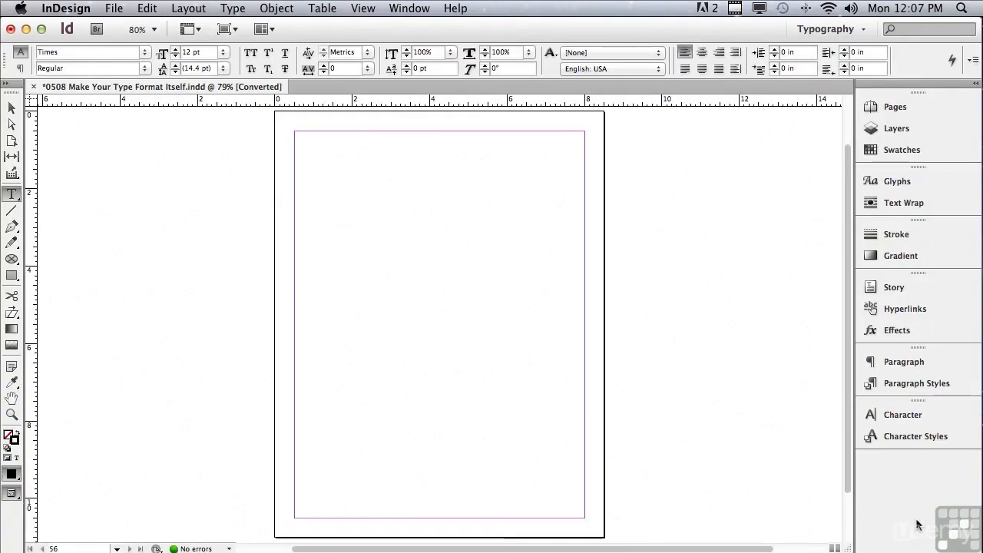
Start placing the file 0508 Text to Place.rtf and bring up its RTF import options
click(113, 8)
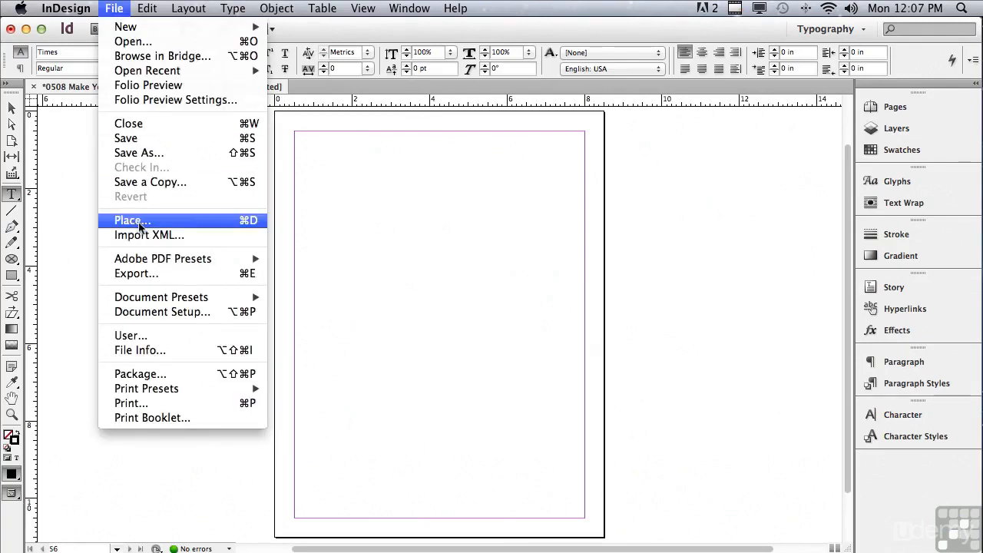
click(138, 220)
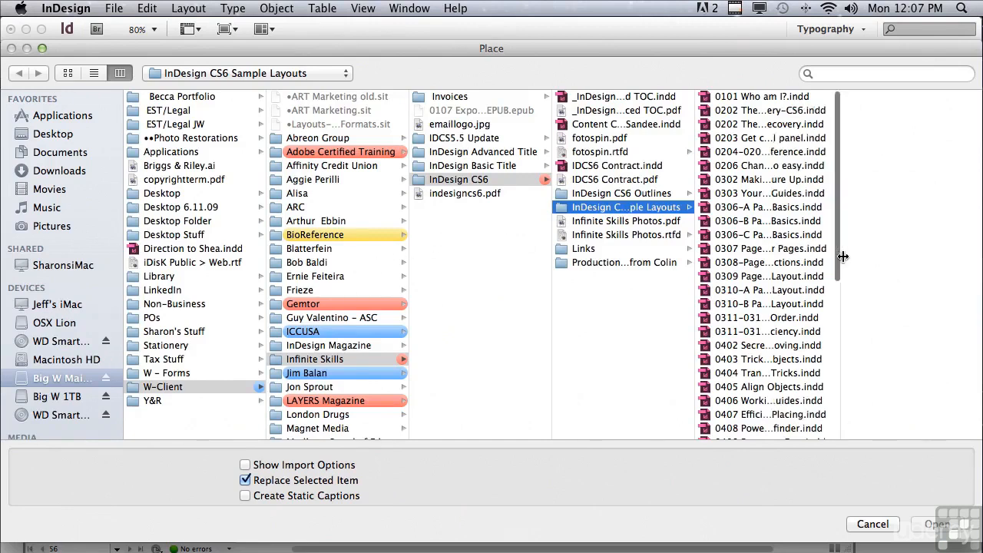
scroll(840, 285, down, 2)
scroll(840, 285, down, 10)
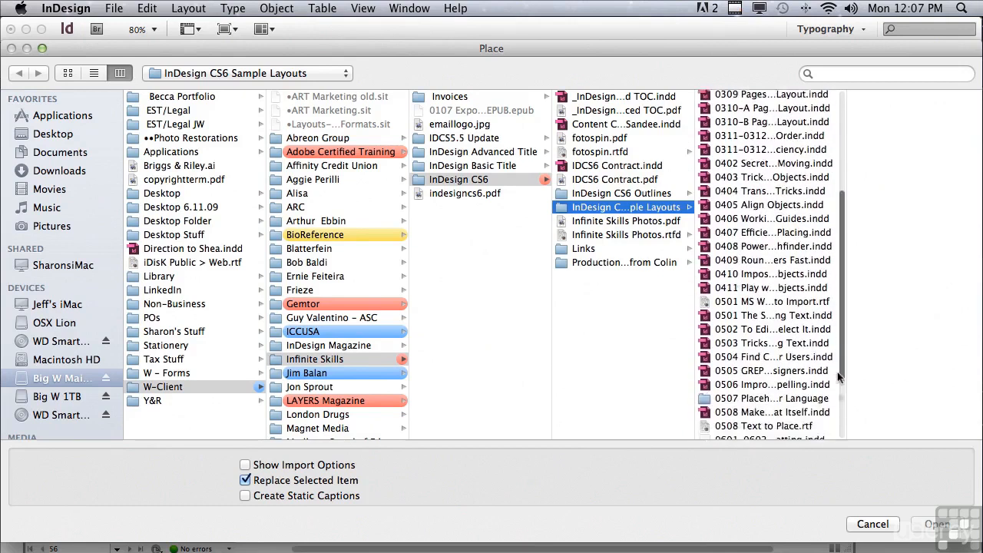
click(751, 352)
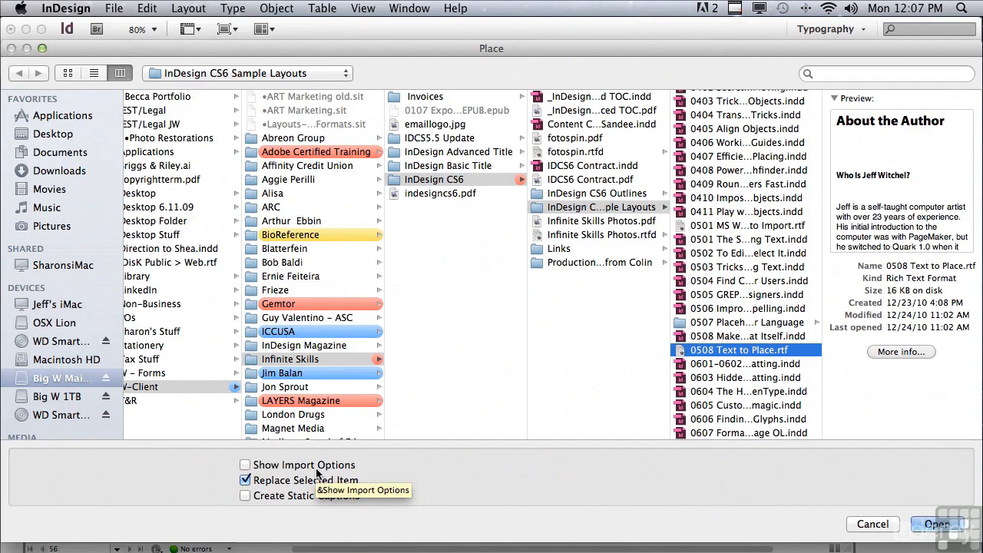
key(shift)
shift+click(934, 527)
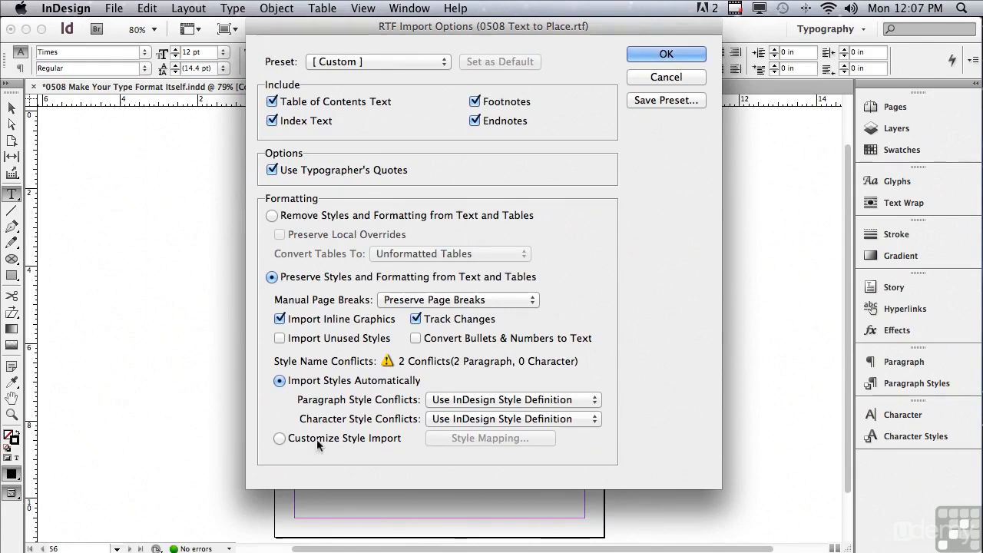
Customize the style import and map the RTF style Chapter Headline to the paragraph style Section Headline
click(279, 439)
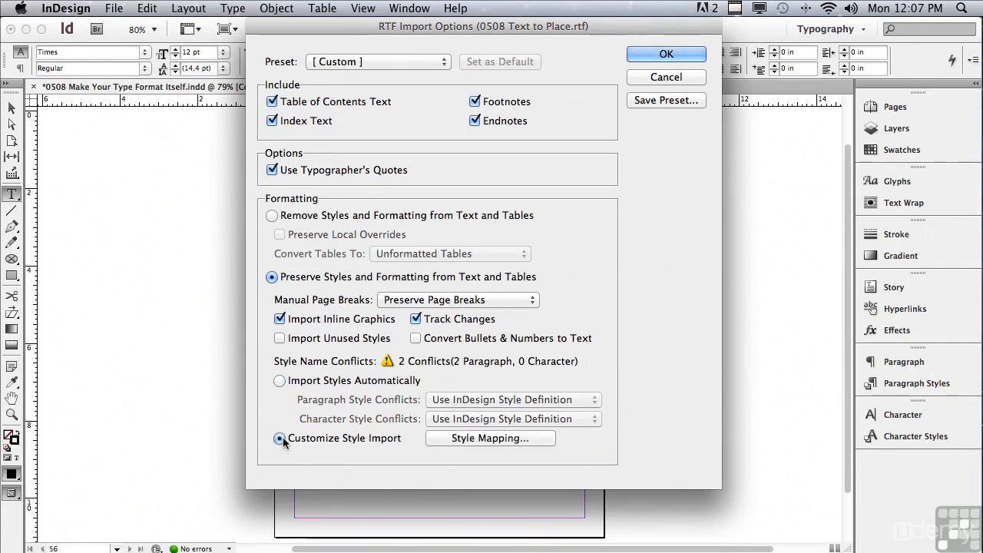
click(443, 436)
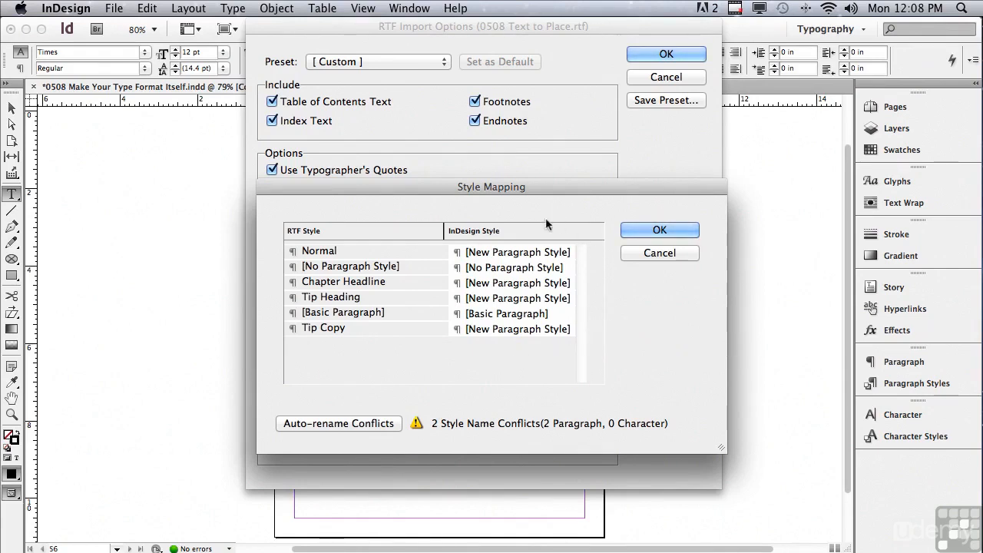
click(326, 287)
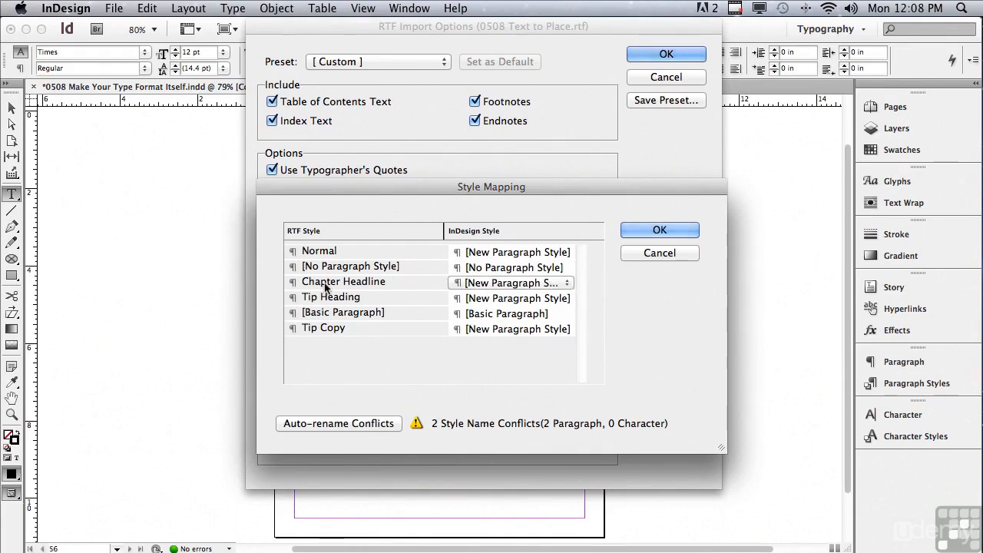
click(496, 282)
click(506, 343)
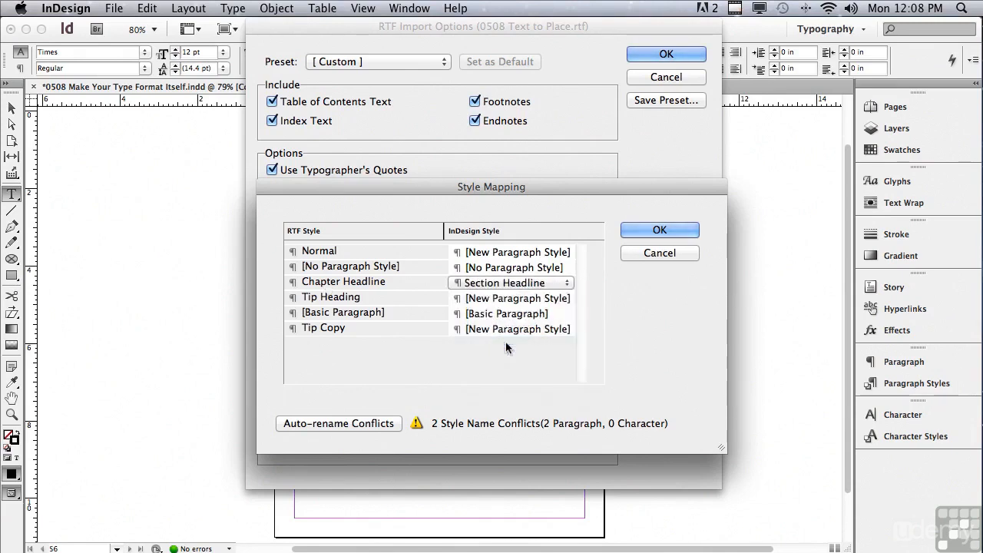
Map the RTF style Tip Heading to Heading for Tips and Tip Copy to Body Text, and accept the style mapping
click(334, 302)
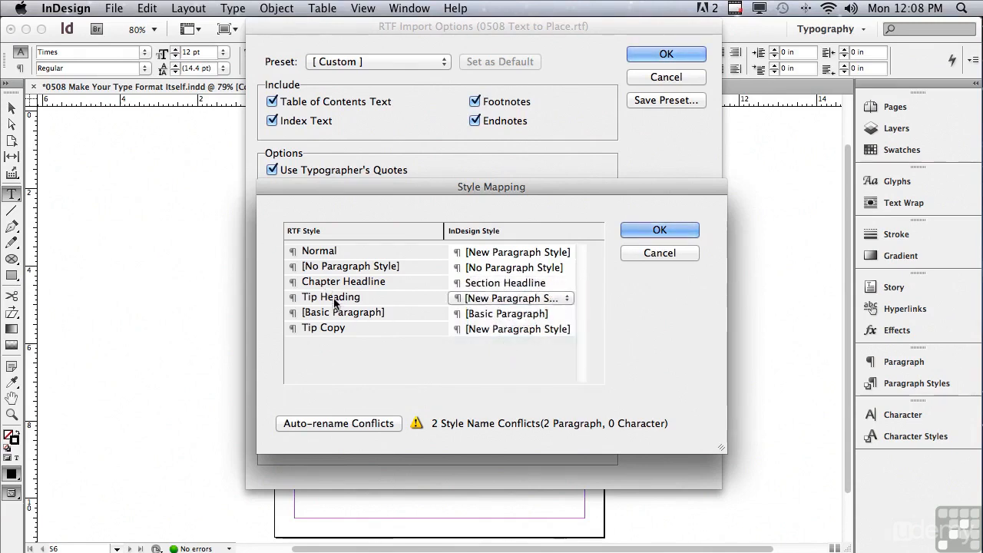
click(488, 299)
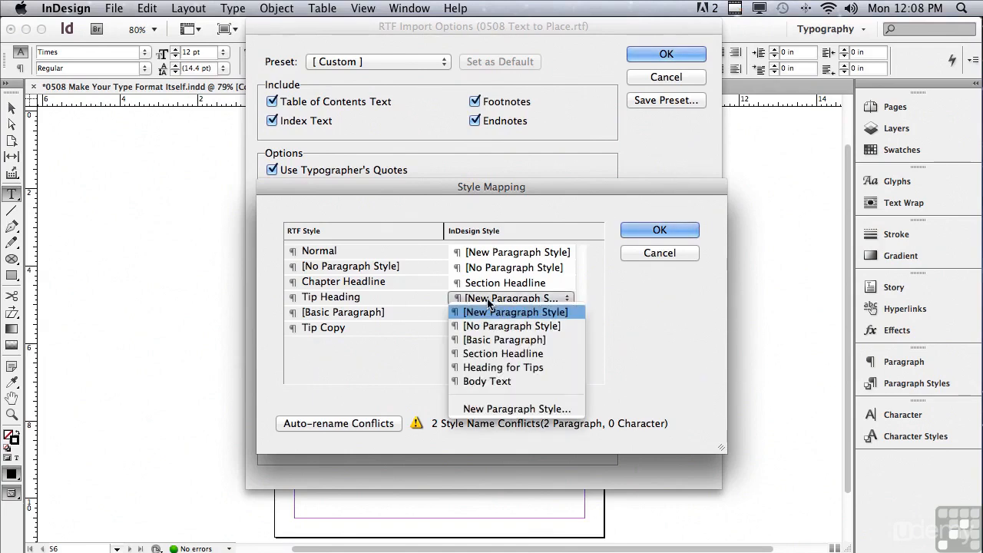
click(503, 367)
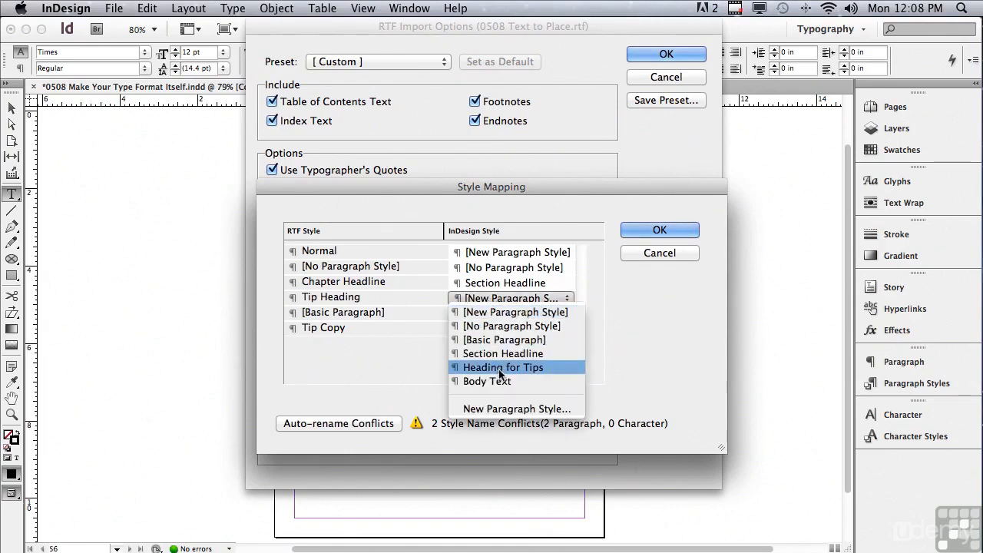
click(318, 329)
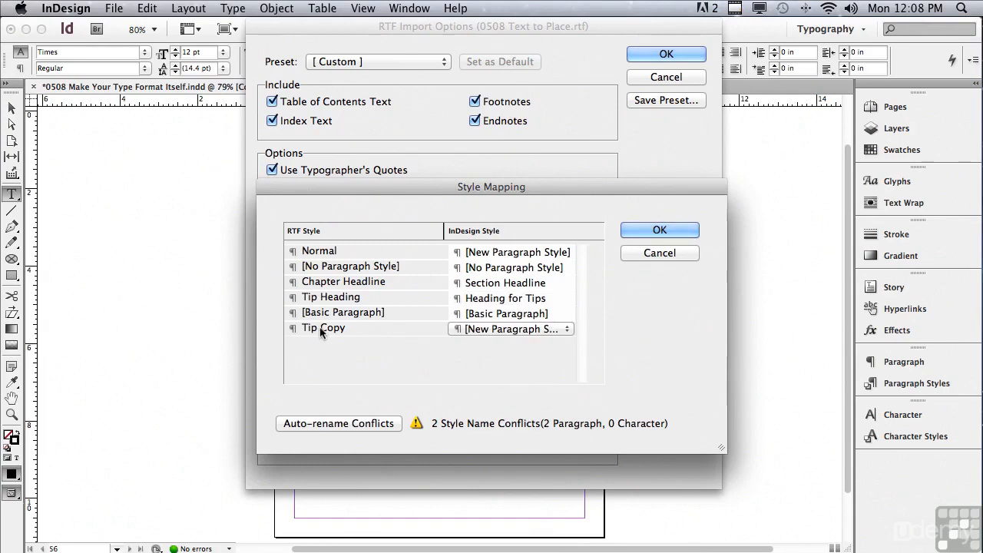
click(479, 331)
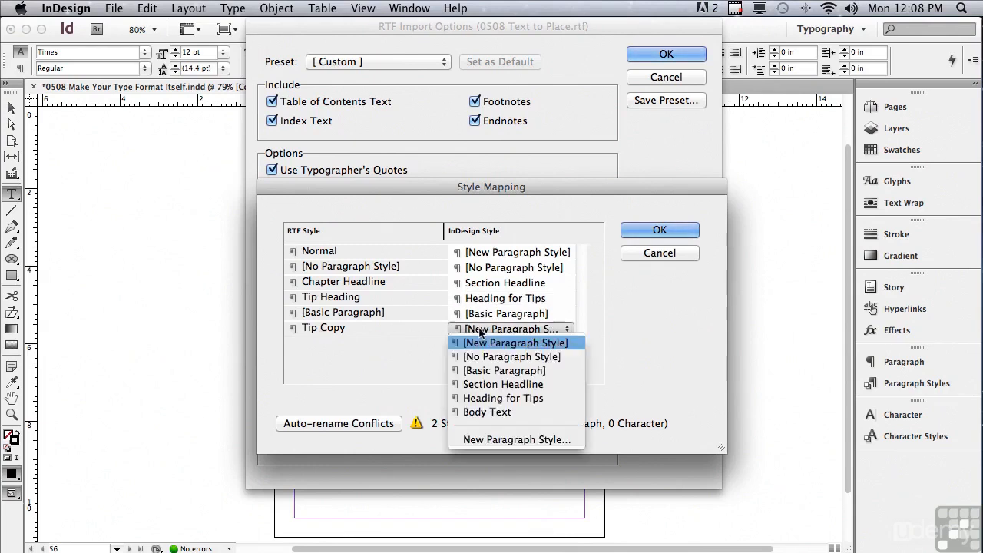
click(482, 410)
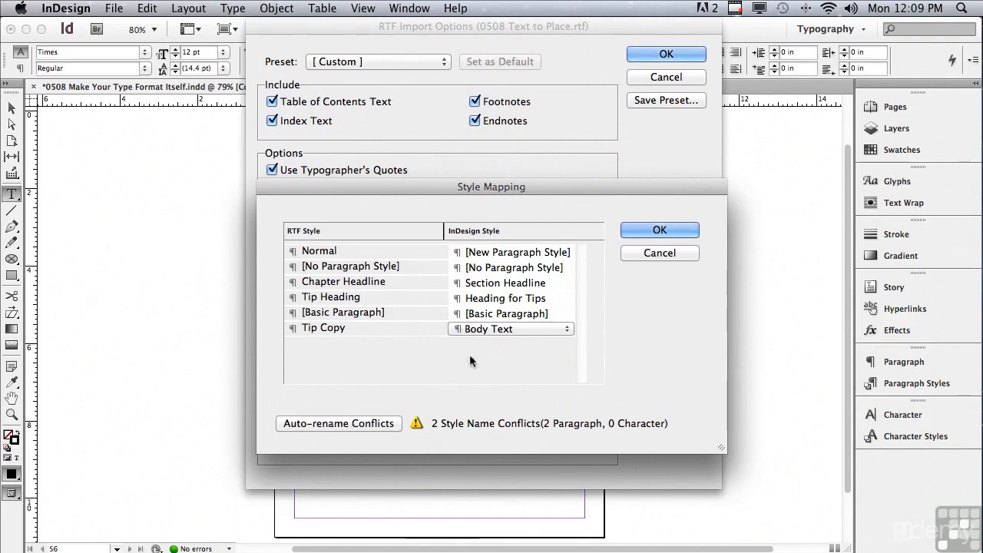
click(631, 228)
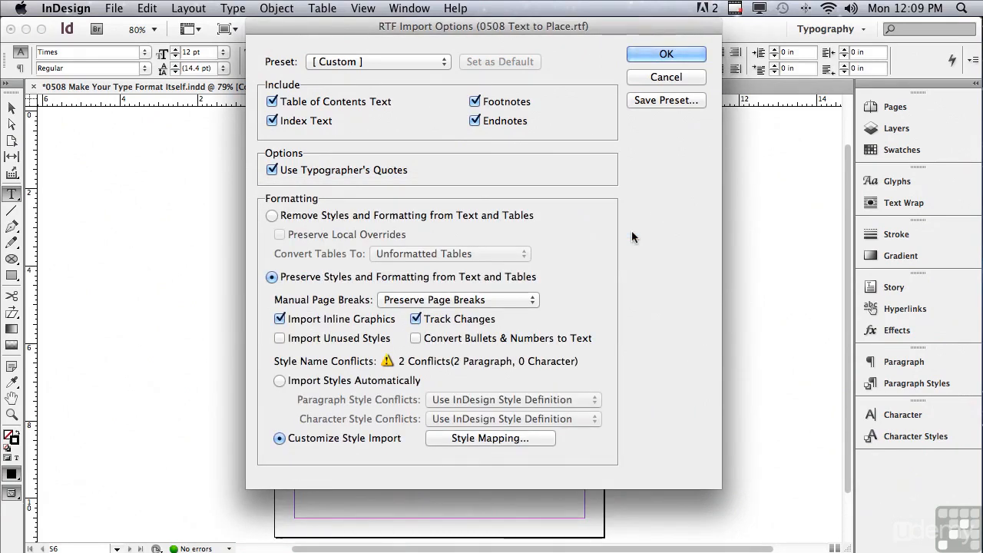
Accept the import options and flow the text onto the blank page within its margins
click(665, 55)
click(371, 177)
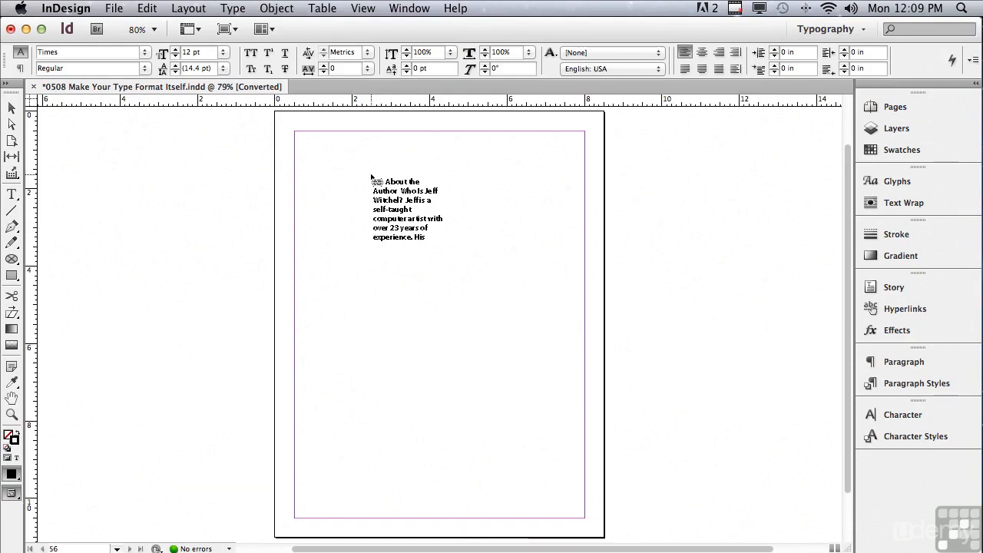
click(371, 177)
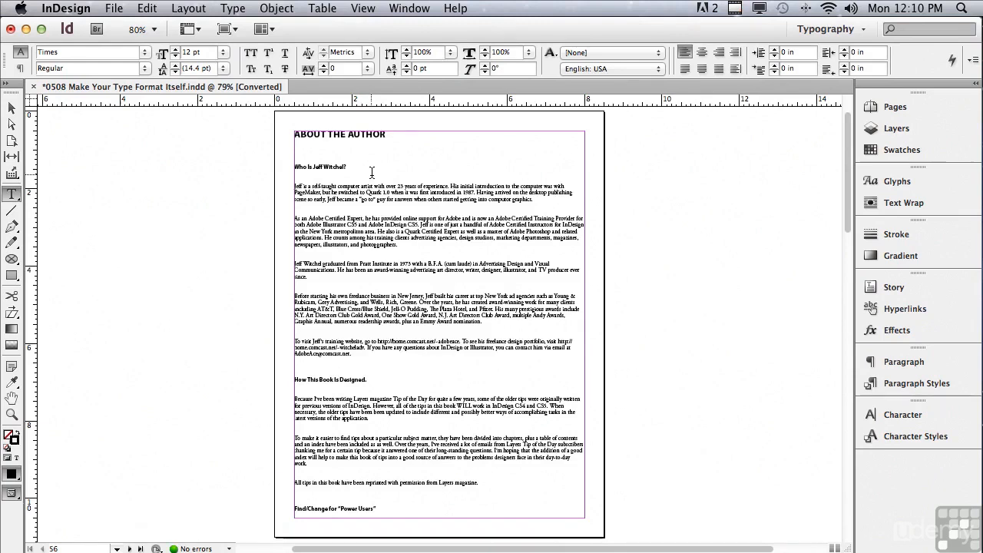
Display the document's paragraph styles and show the hidden characters in the placed text
click(11, 415)
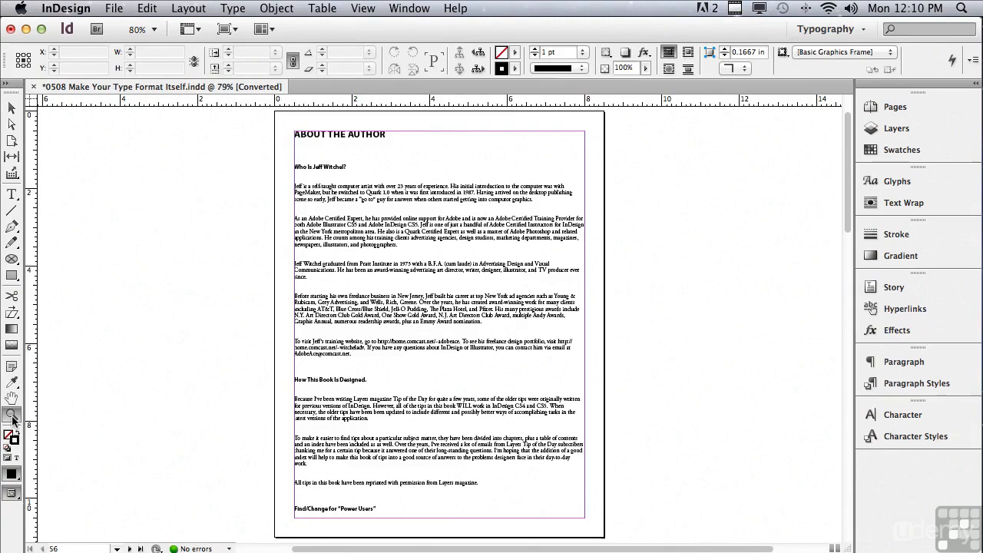
click(912, 387)
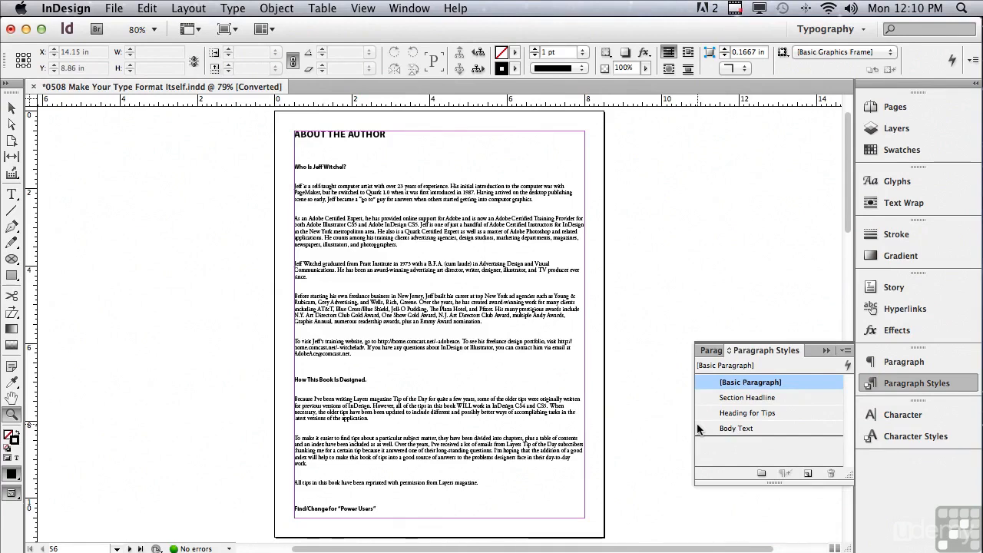
click(229, 8)
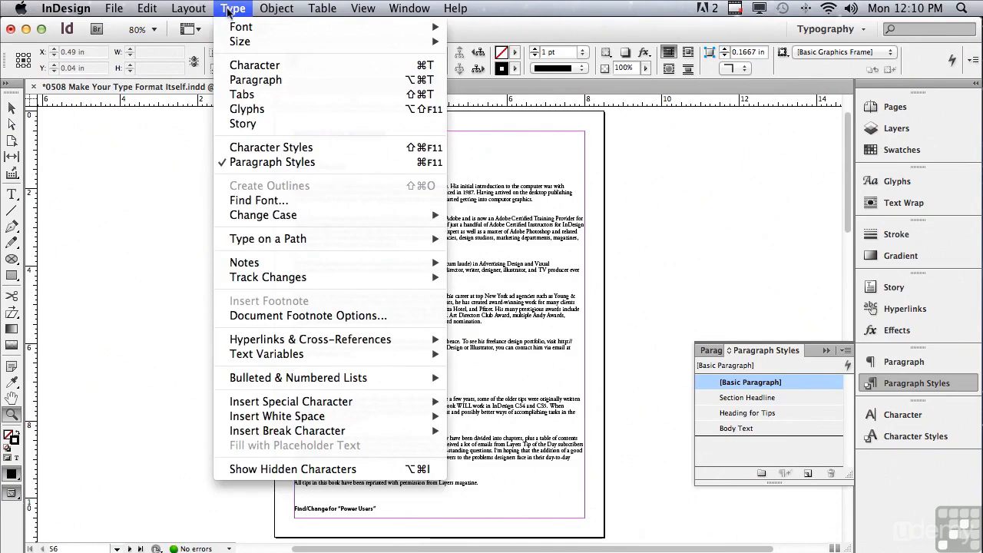
click(237, 467)
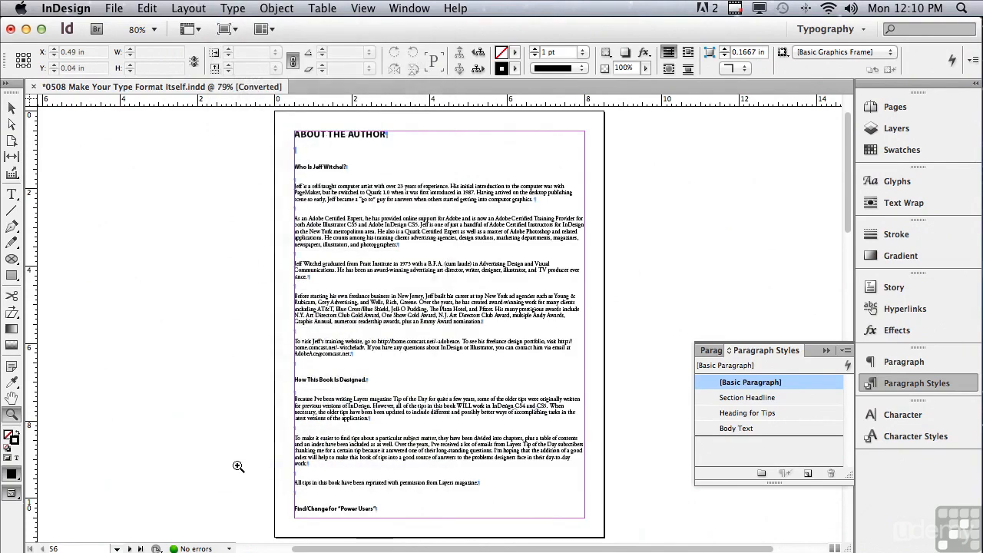
drag(270, 114, 621, 401)
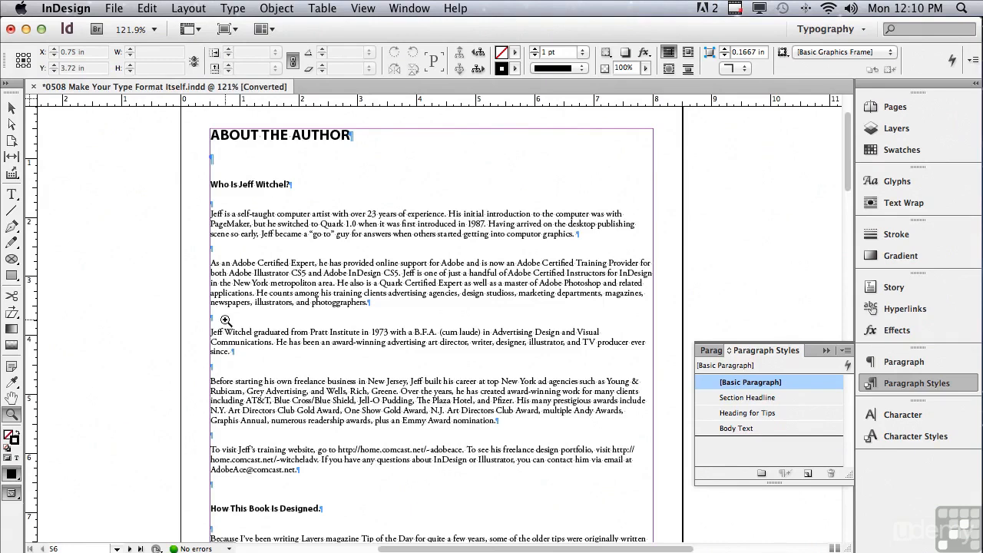
Set up a text Find/Change query for the document that finds two consecutive paragraph ends (^p^p) and changes them to one (^p)
click(145, 8)
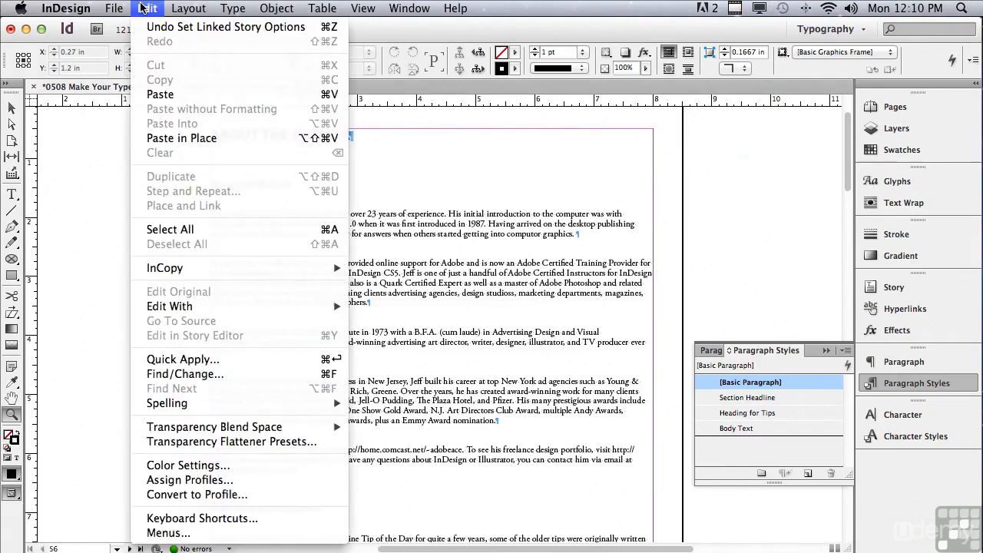
click(168, 372)
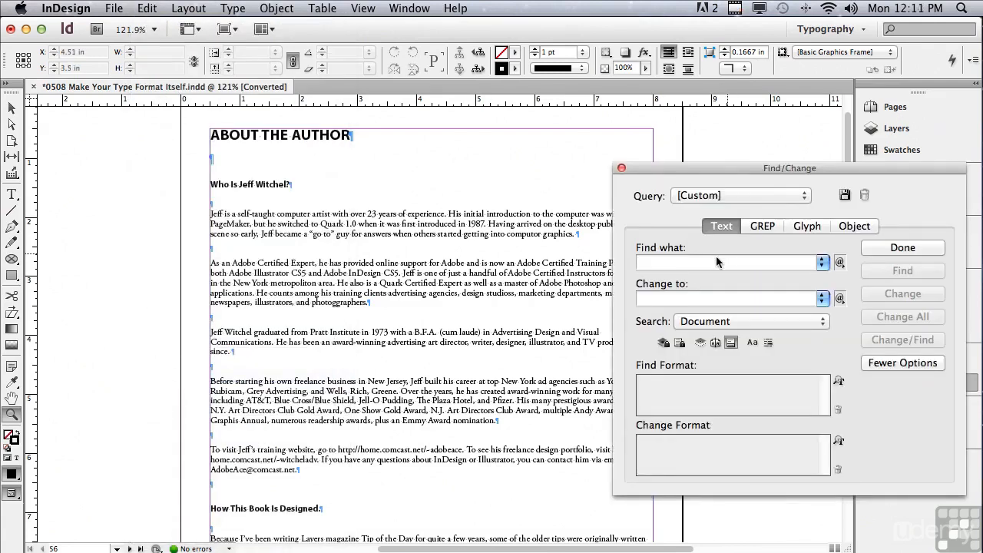
click(839, 262)
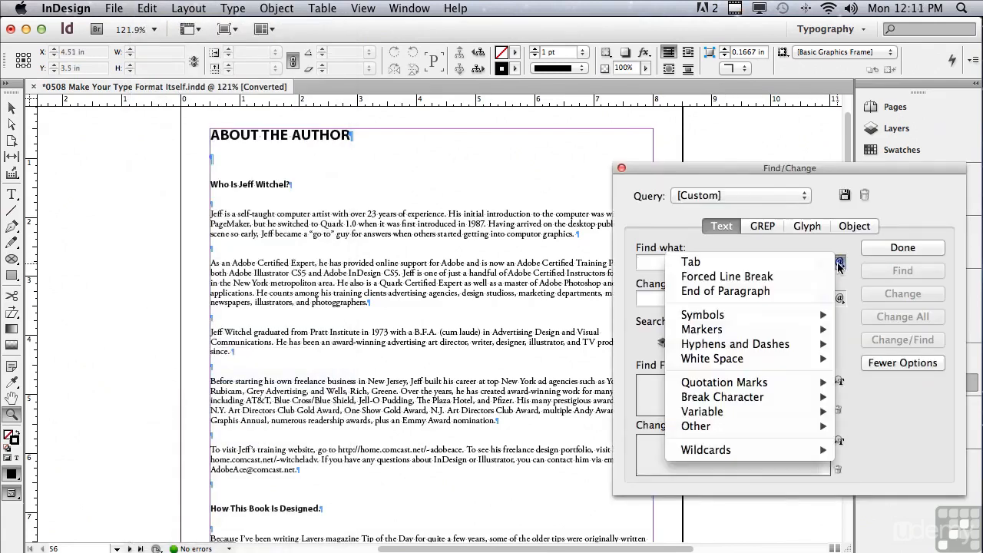
click(807, 295)
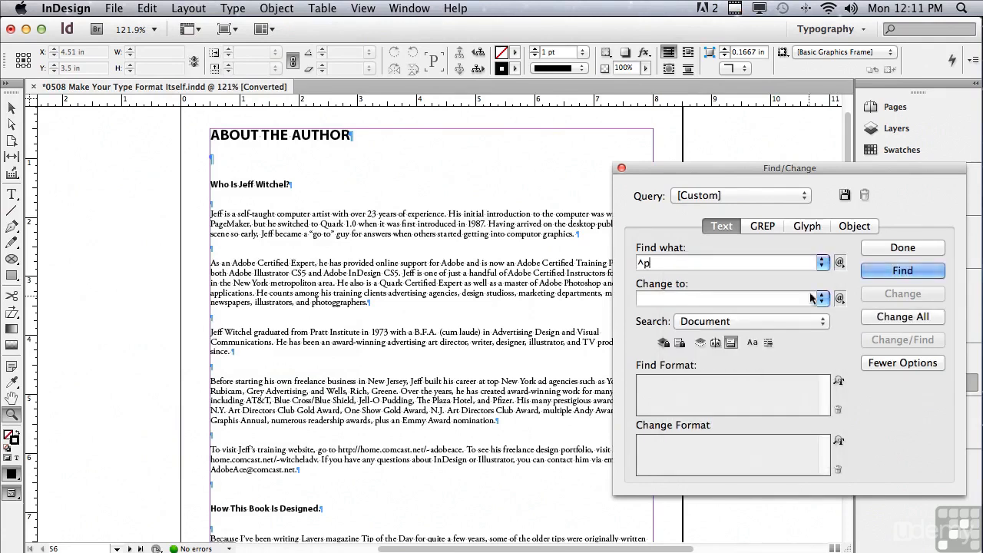
click(839, 263)
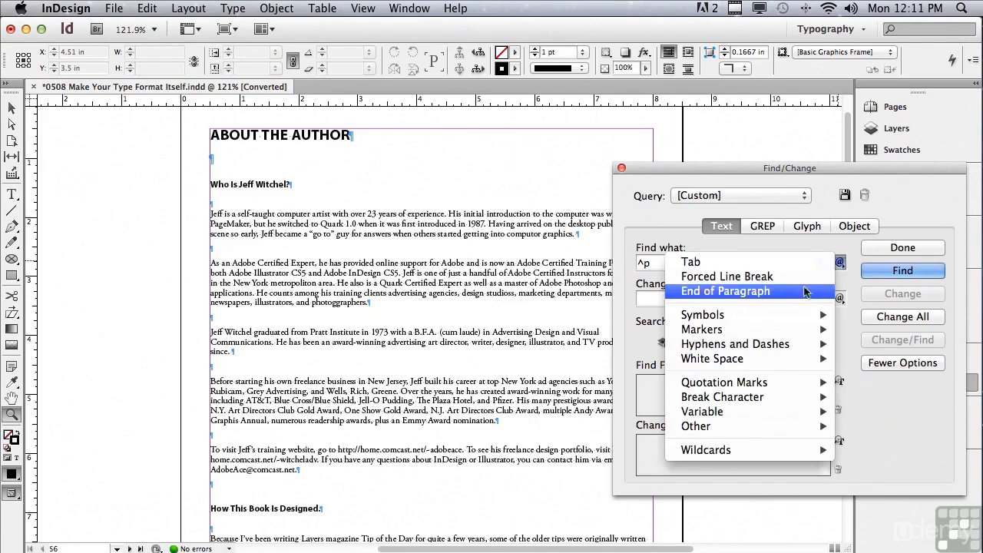
click(804, 296)
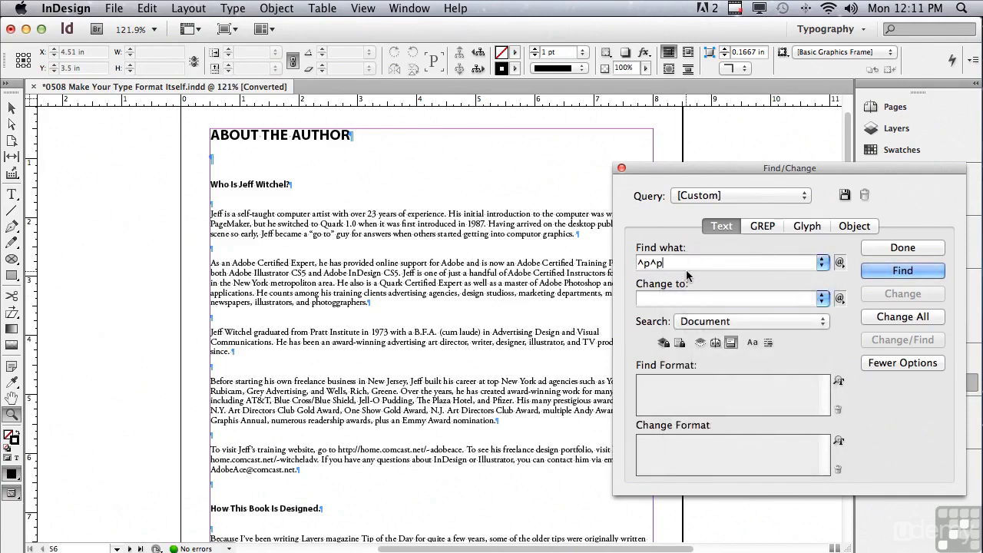
click(838, 299)
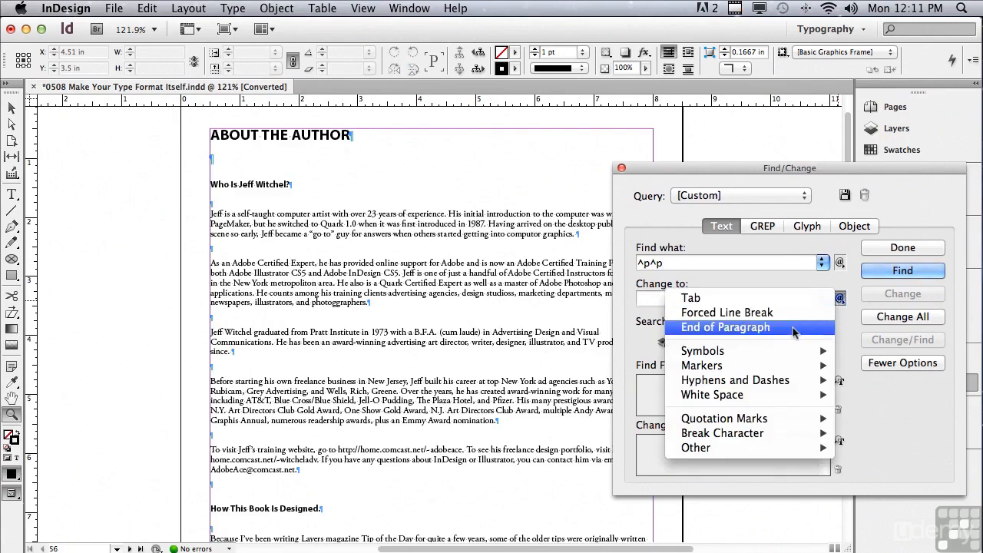
click(793, 328)
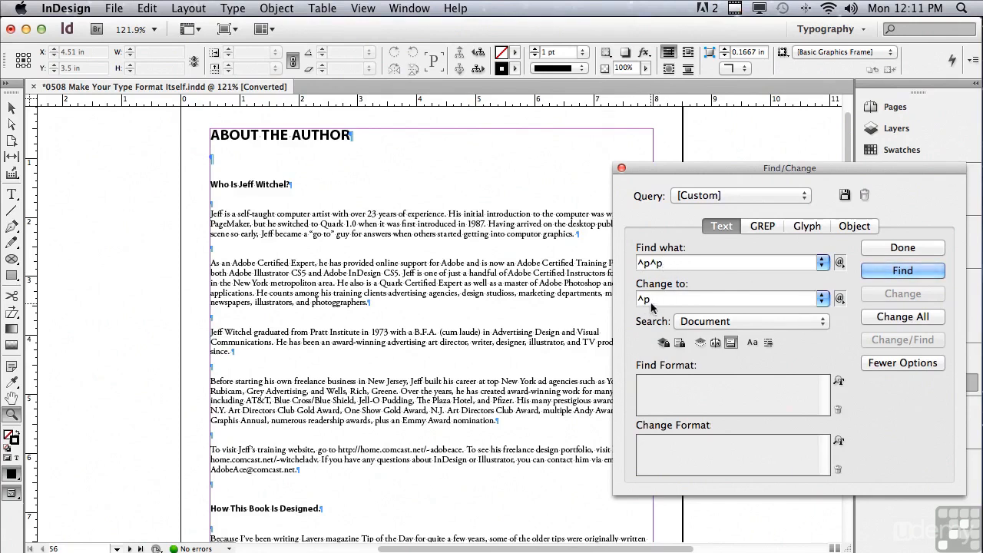
Find the first double paragraph return, change it to a single one, and replace all remaining matches in the document
click(873, 273)
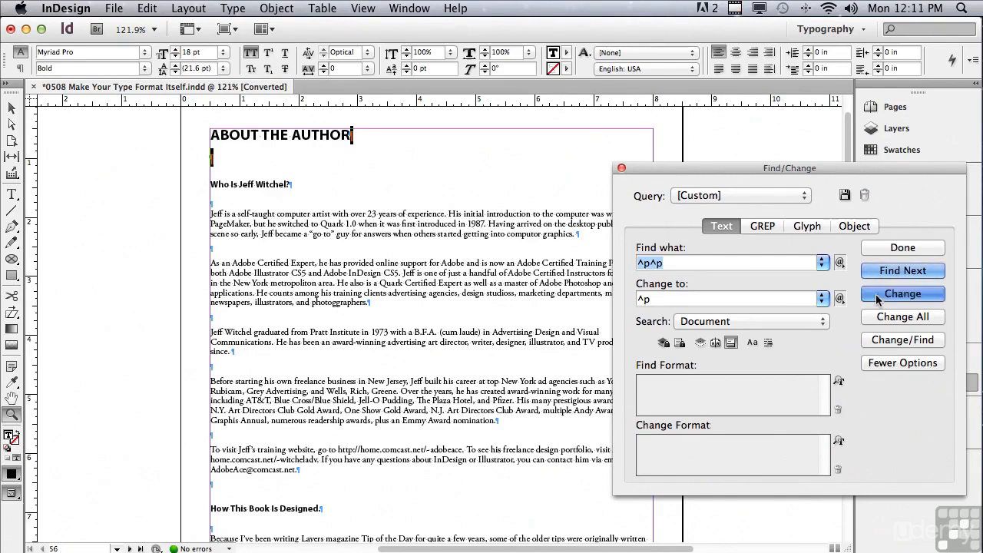
click(876, 293)
click(891, 316)
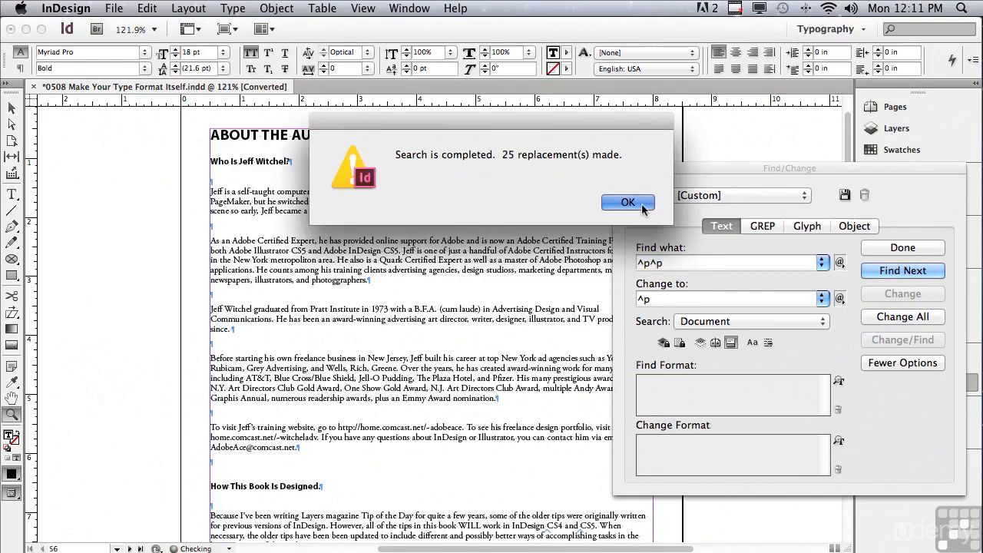
click(628, 203)
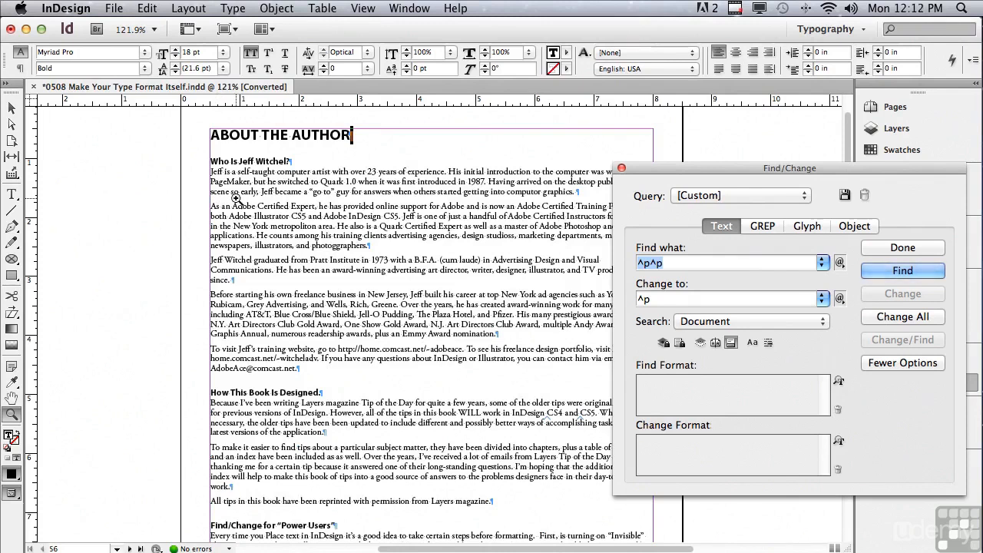
Set the text query to find two hyphens (--) and change them to an em dash (^_)
click(664, 263)
drag(663, 263, 577, 254)
text(--)
click(651, 301)
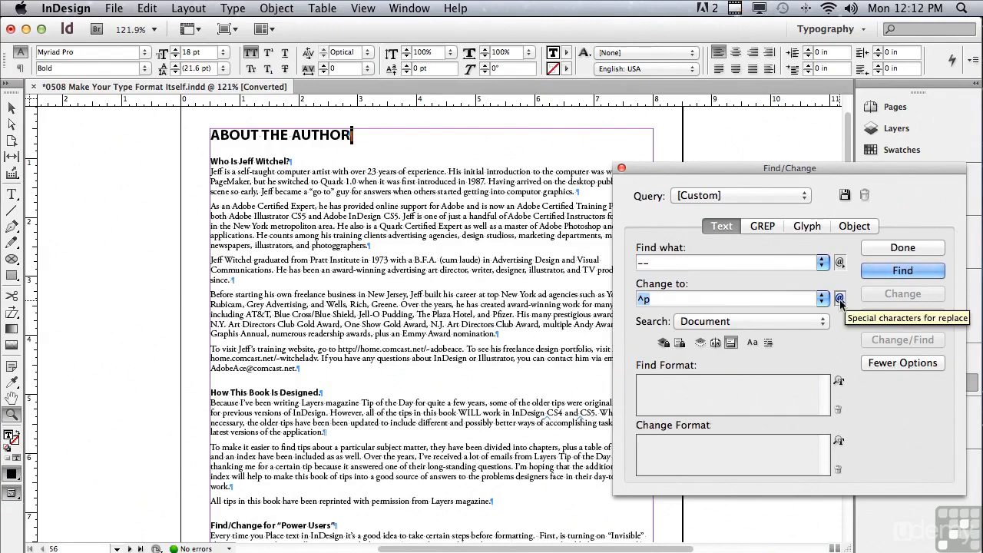
click(840, 300)
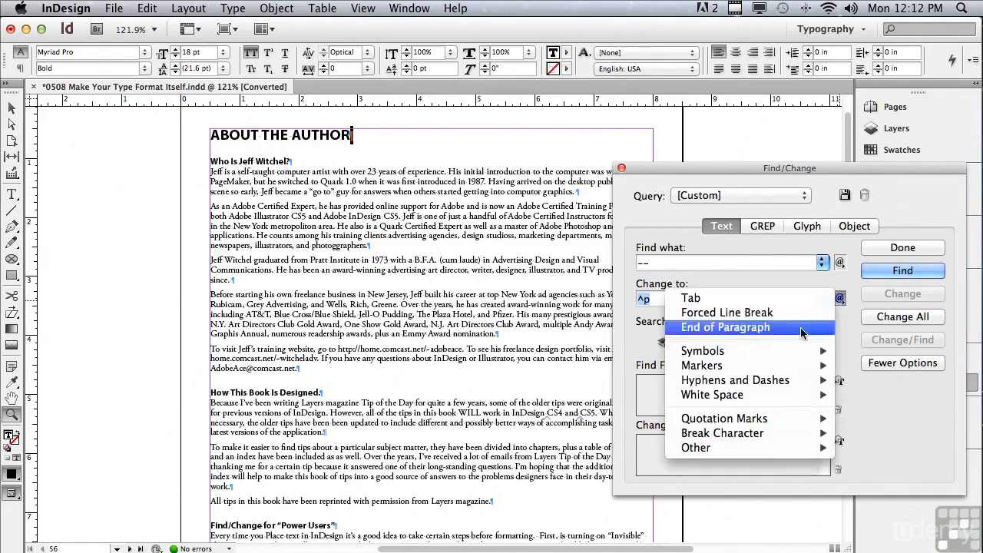
mouse_move(774, 383)
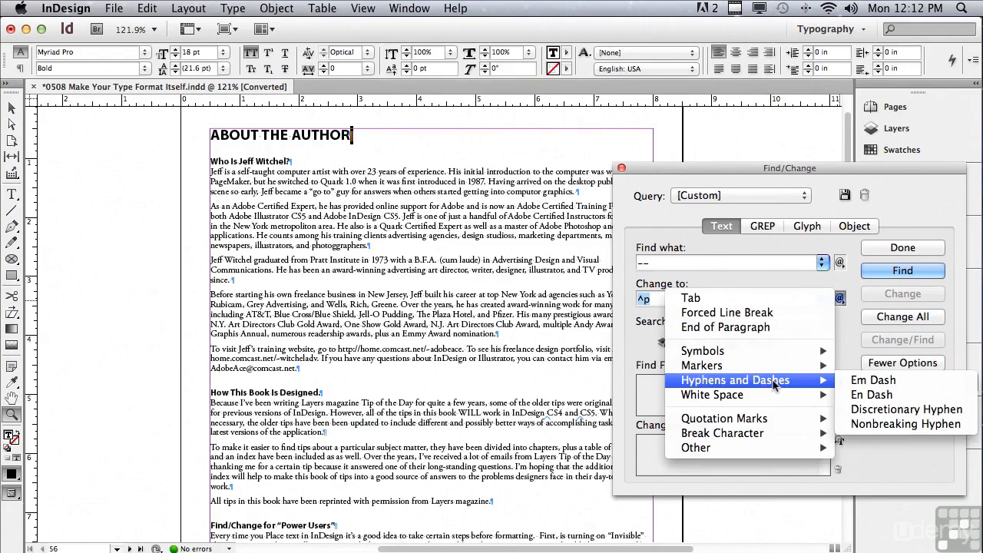
click(857, 381)
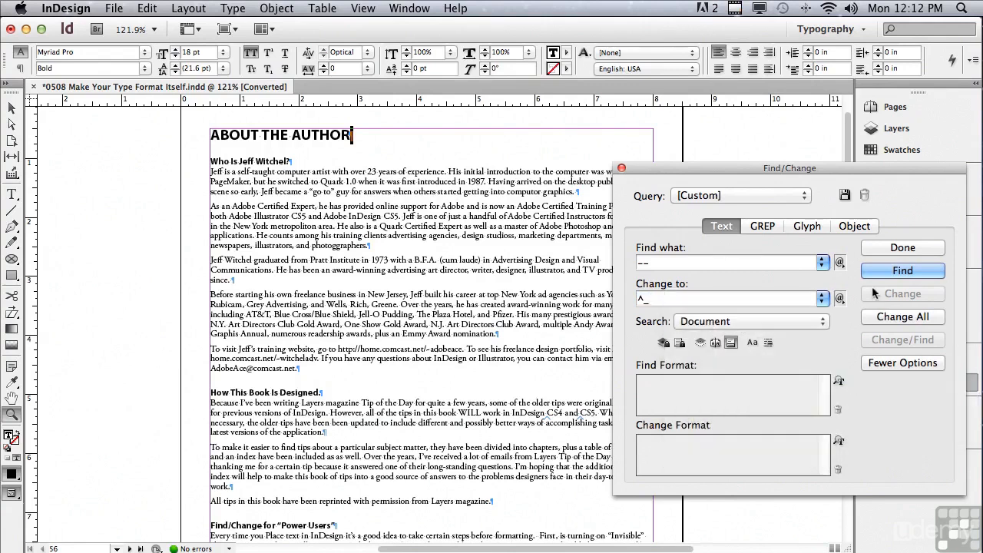
Find the first double hyphen, change it to an em dash, and replace all remaining double hyphens in the document
click(872, 271)
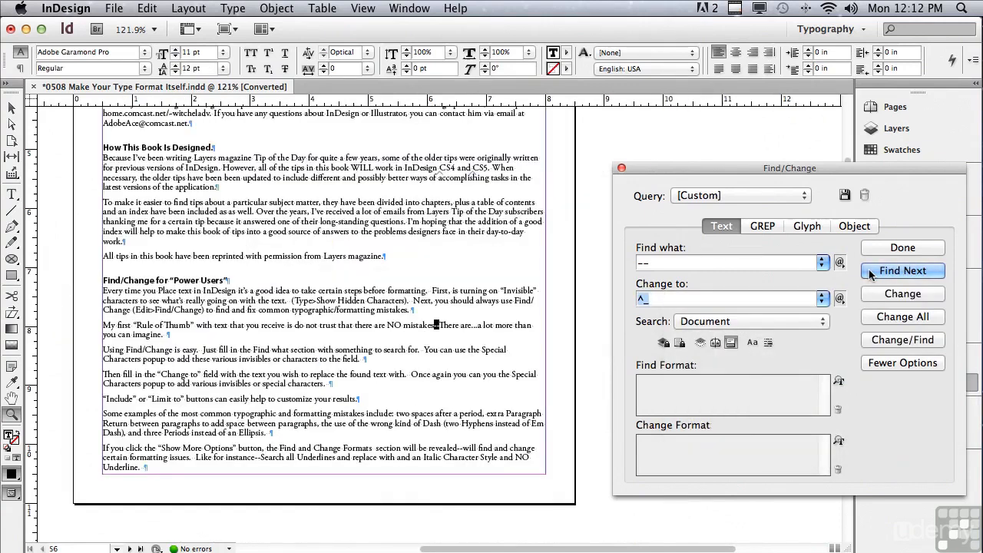
click(880, 295)
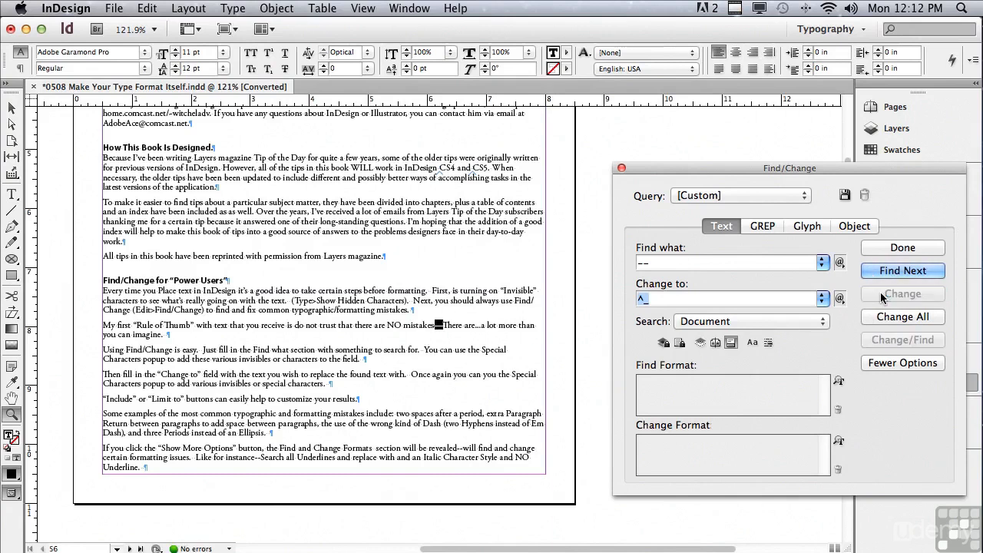
click(883, 317)
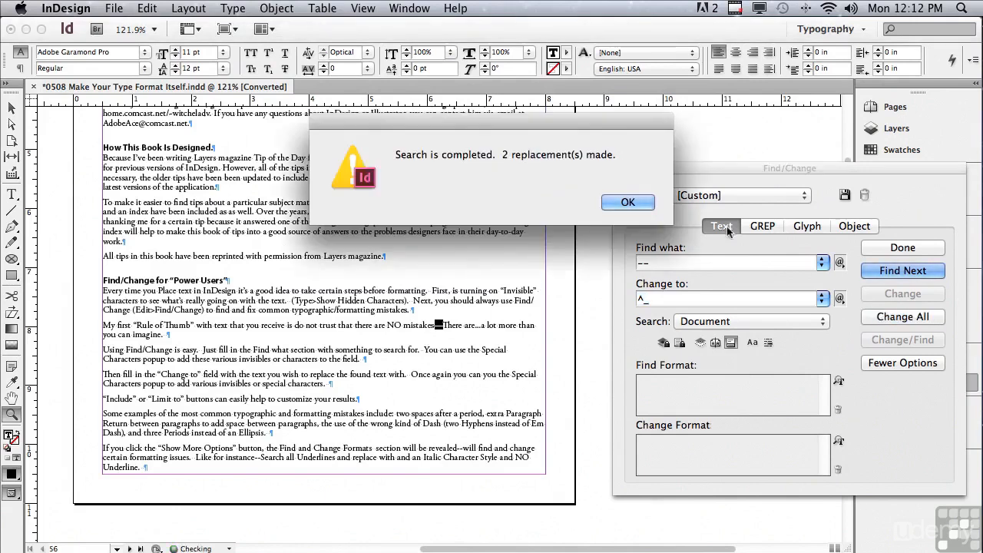
click(625, 202)
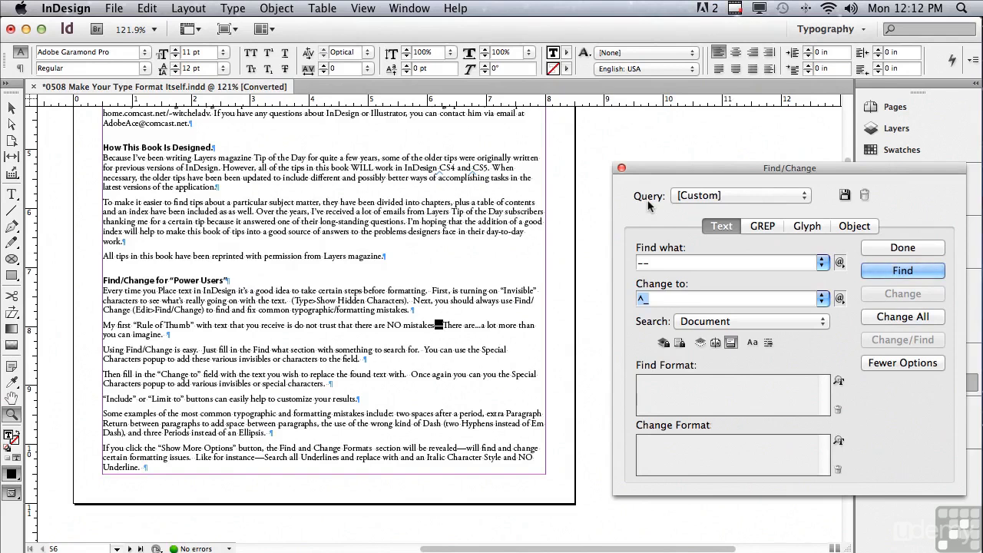
Set the text query to find two consecutive spaces and change them to a single space
drag(656, 265, 637, 264)
key(BackSpace)
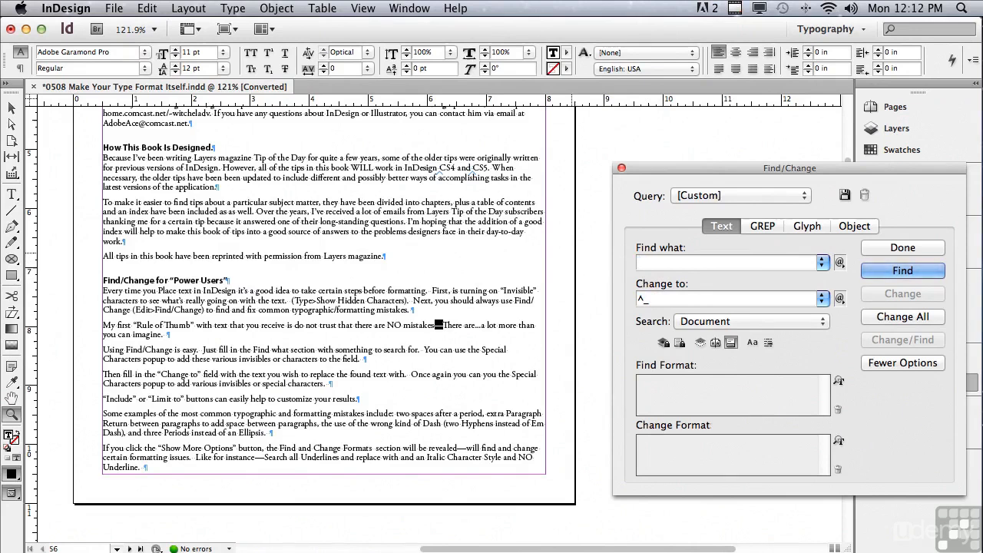
drag(658, 299, 612, 293)
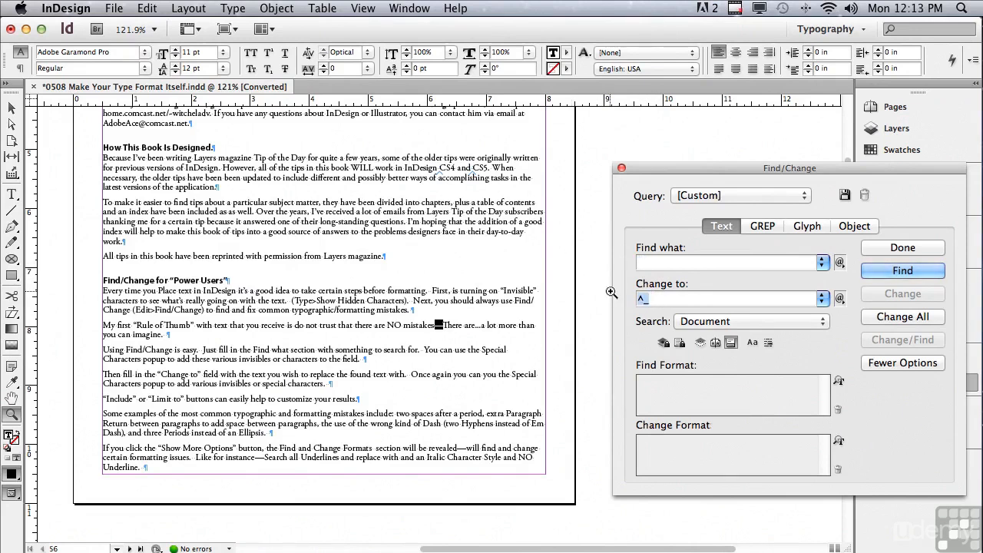
key(BackSpace)
Find the first double space, change it to a single space, and replace all remaining double spaces in the document
click(889, 272)
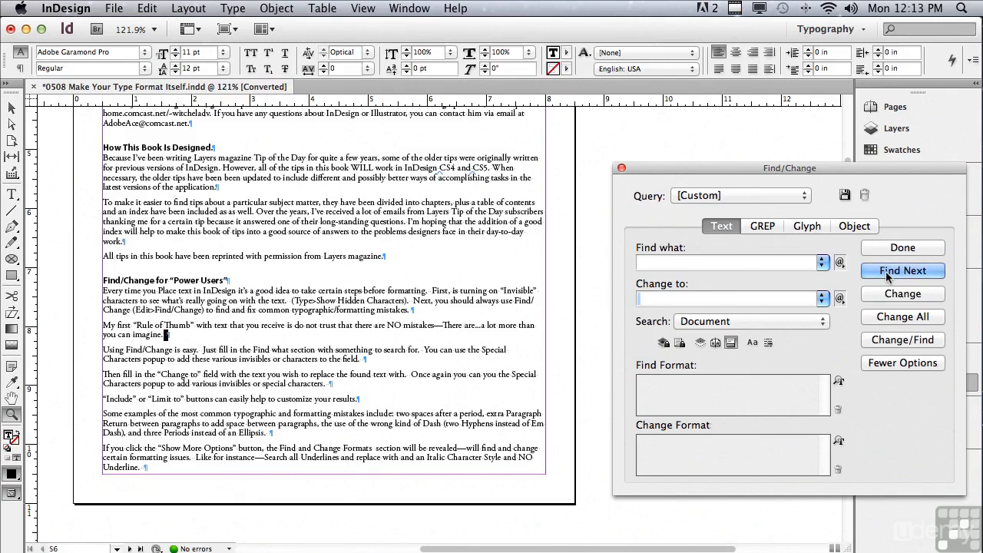
click(881, 296)
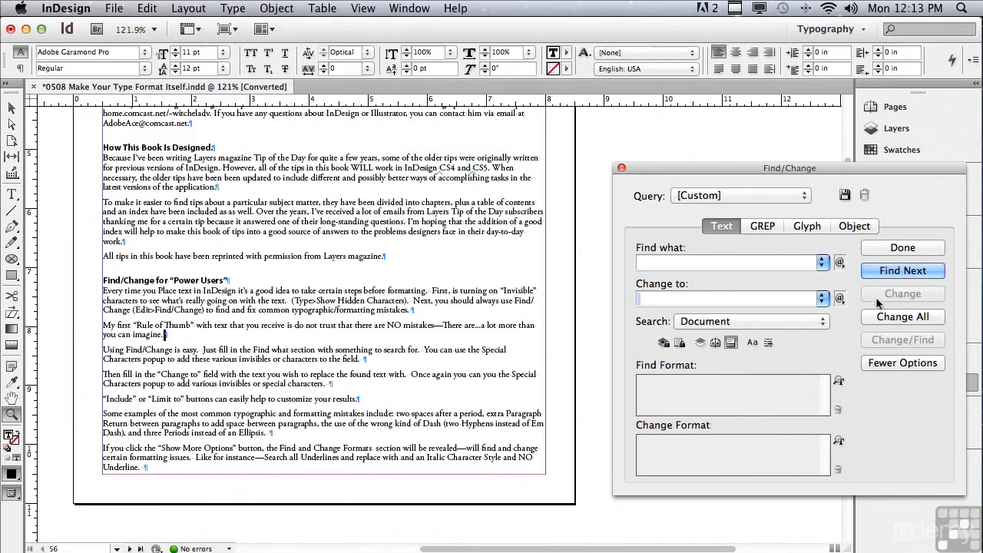
click(883, 317)
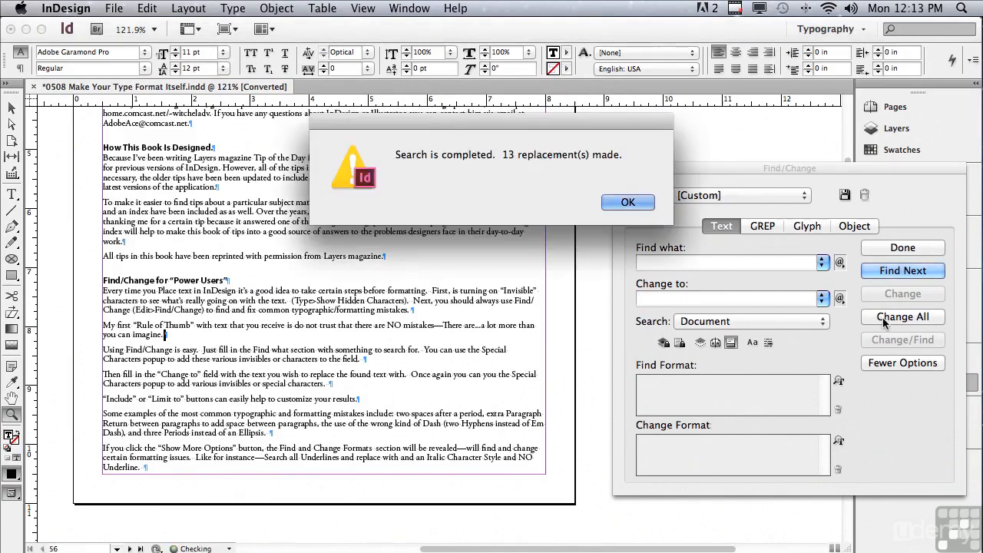
click(628, 202)
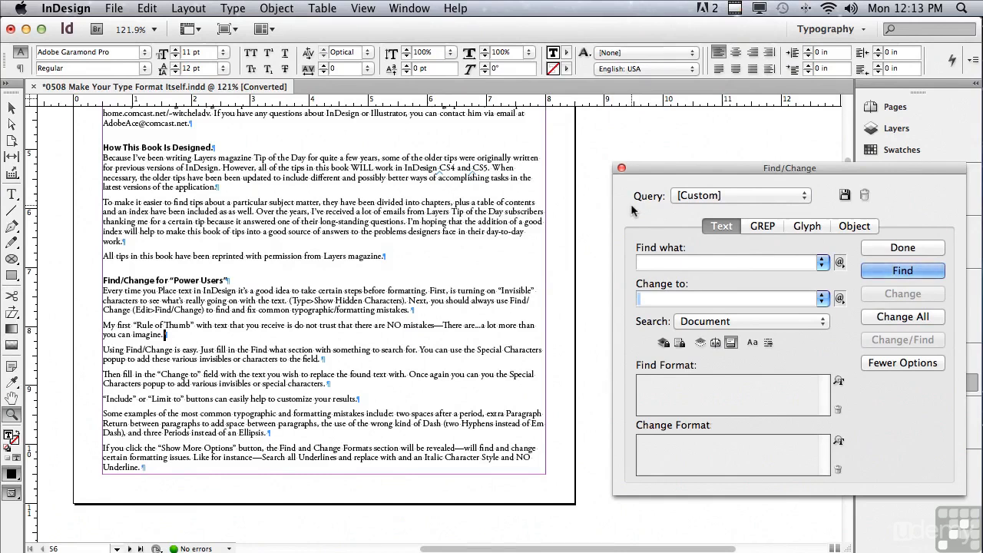
Set the text query to find three periods (...) and change them to the ellipsis symbol (^e)
click(684, 264)
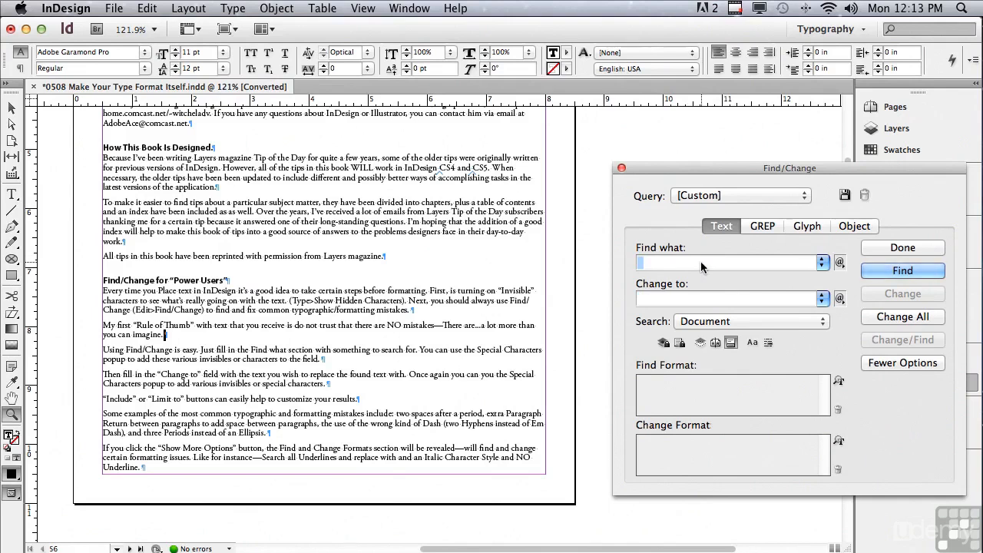
text(...)
click(680, 298)
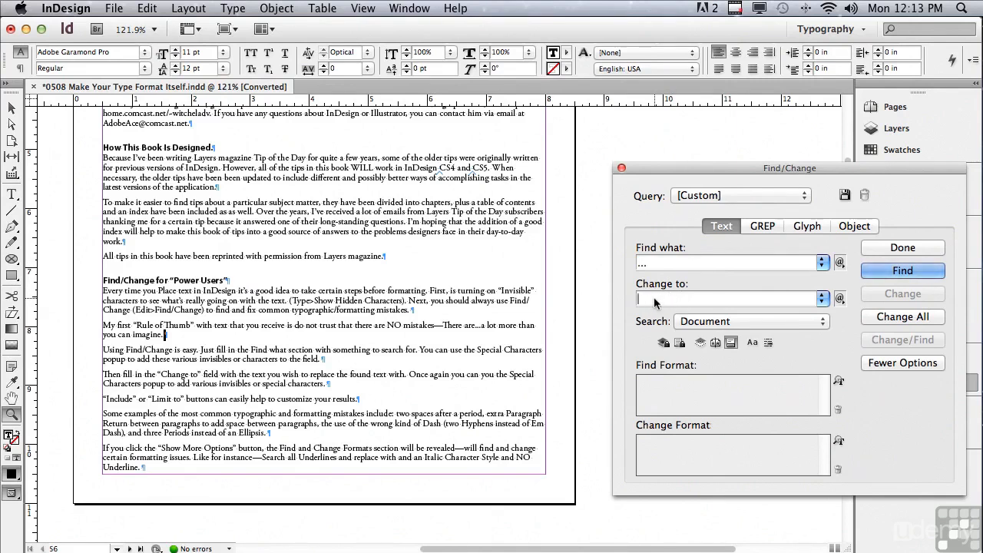
click(840, 298)
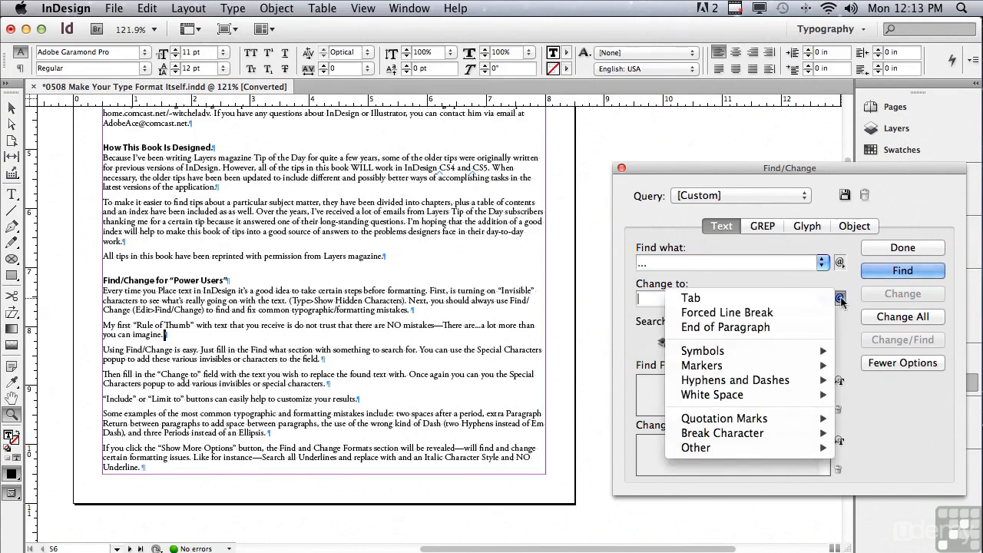
mouse_move(746, 357)
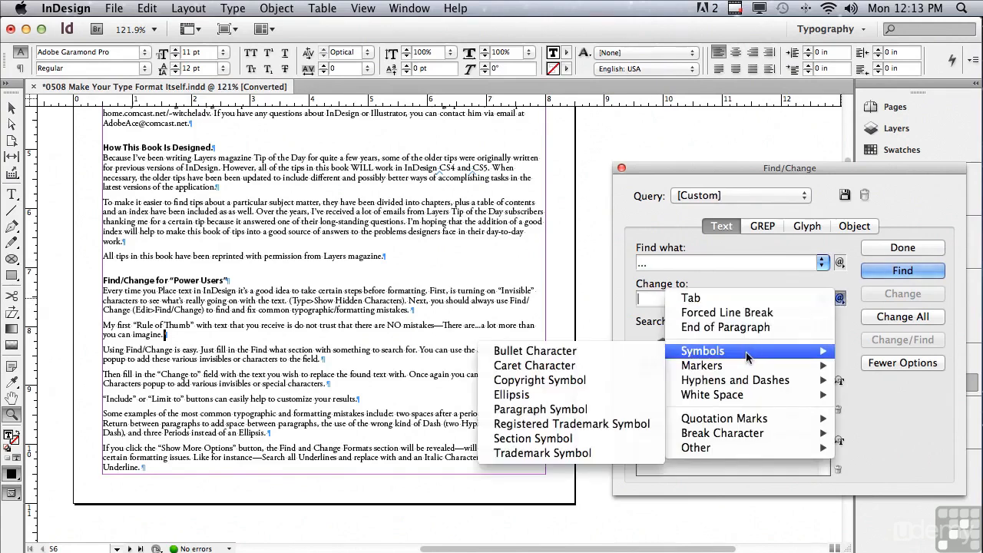
click(575, 399)
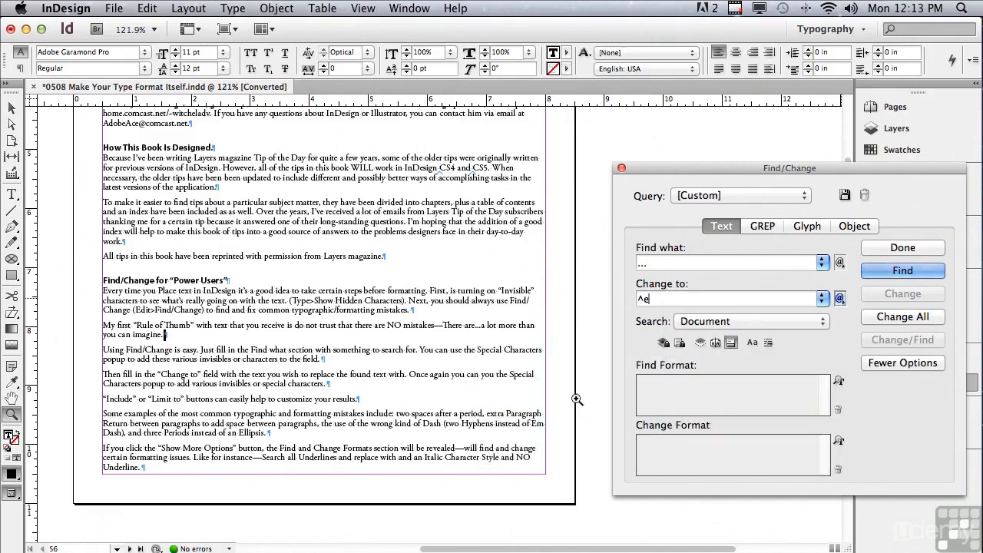
Find the three periods in the text, change them to an ellipsis, and search the document for further matches
click(926, 271)
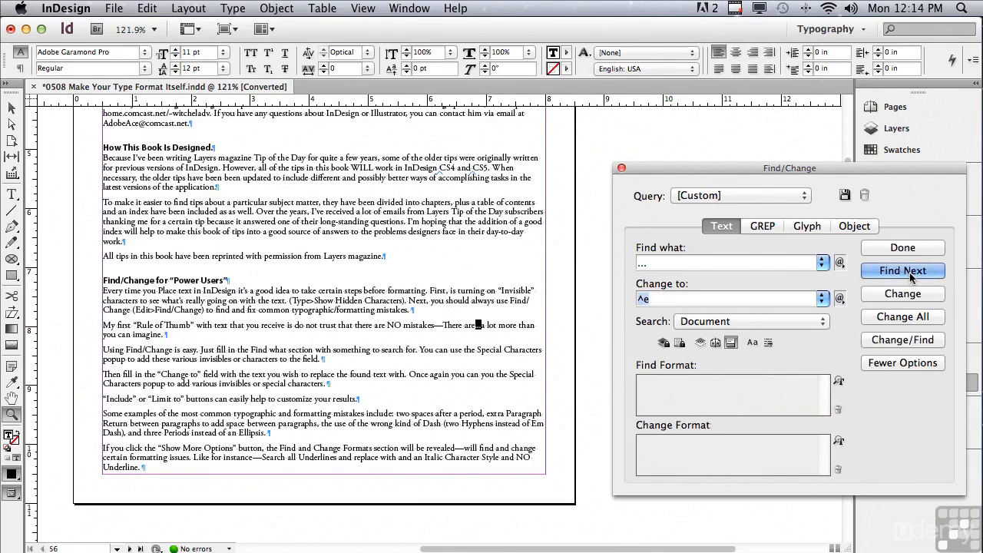
click(898, 293)
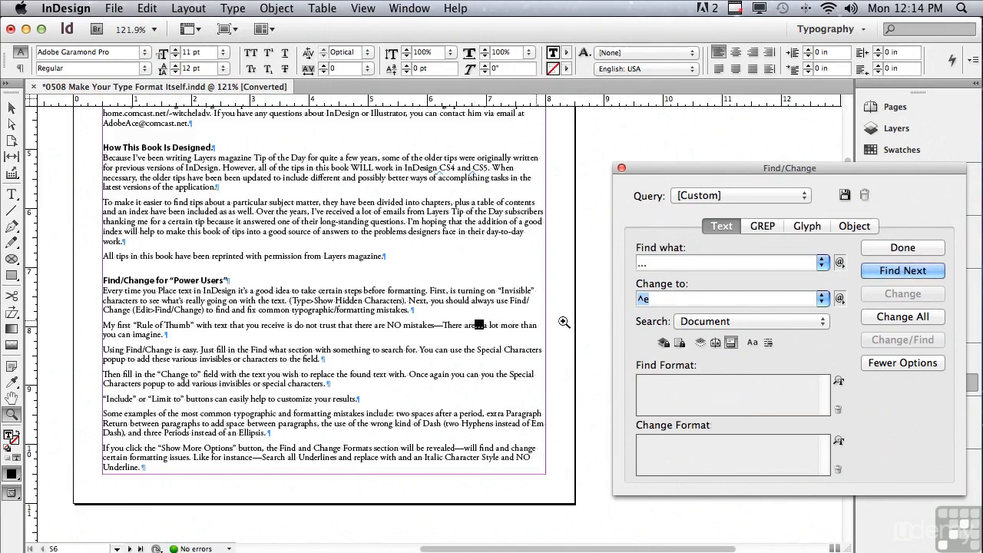
click(891, 271)
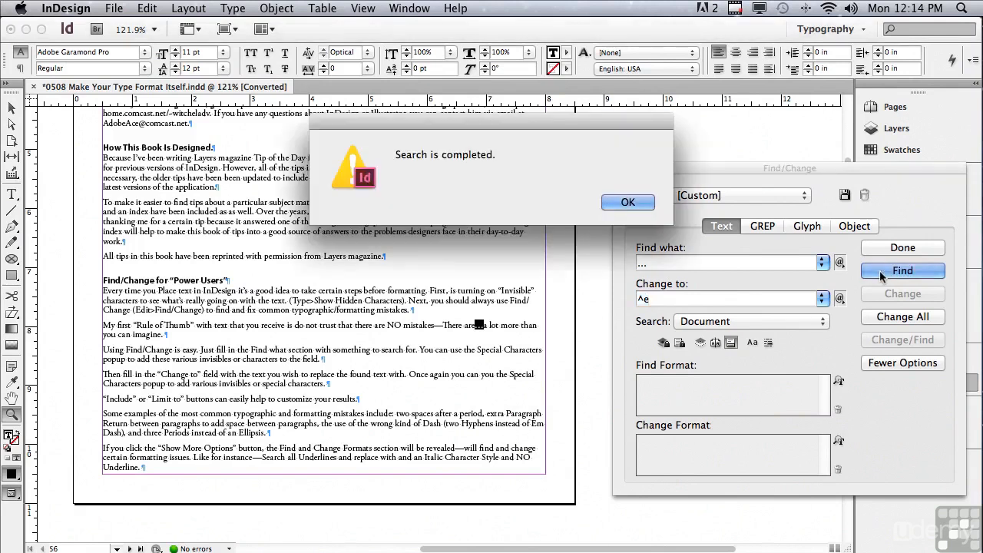
click(628, 203)
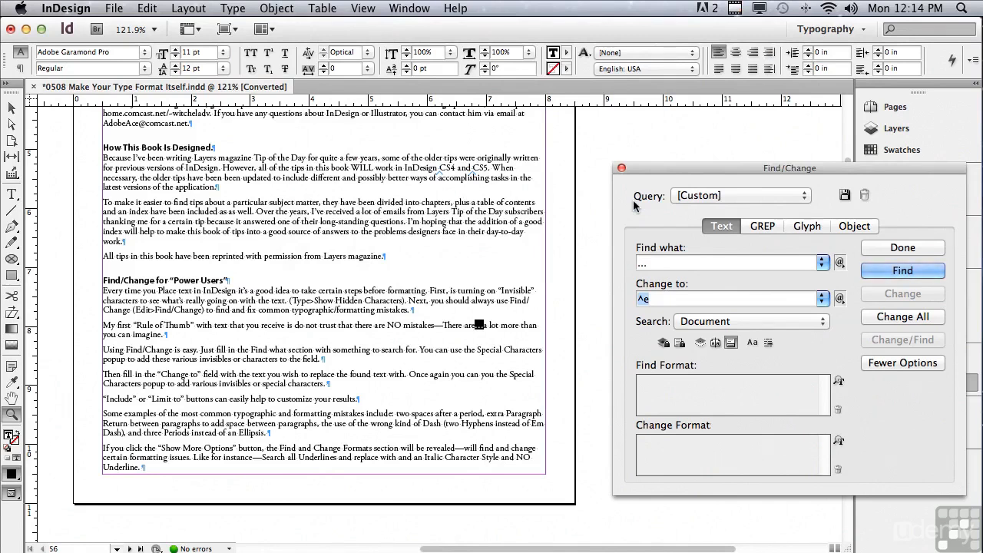
Open Check Spelling, move its dialog so it is fully in view, and start a spelling check of the whole document
click(148, 9)
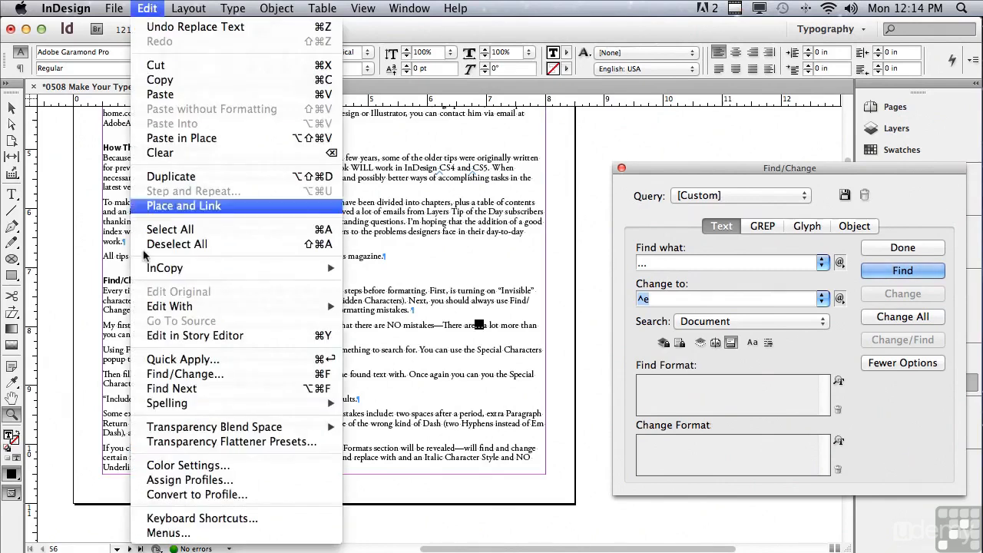
mouse_move(164, 405)
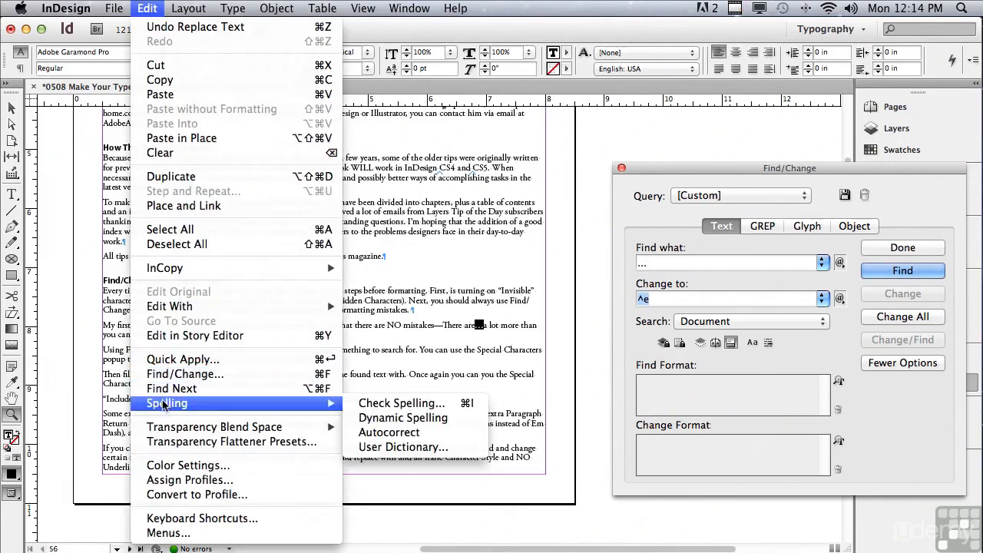
click(384, 402)
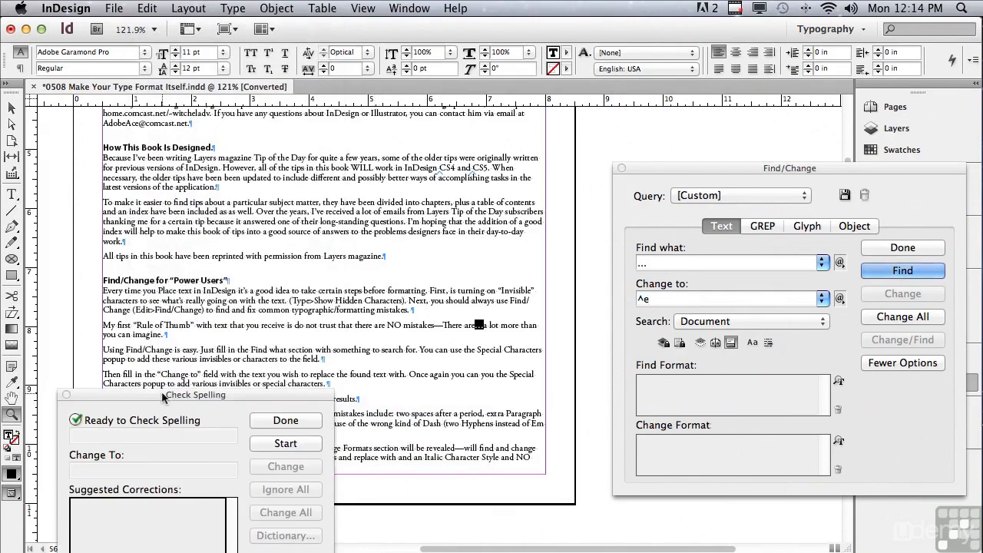
drag(162, 397, 190, 272)
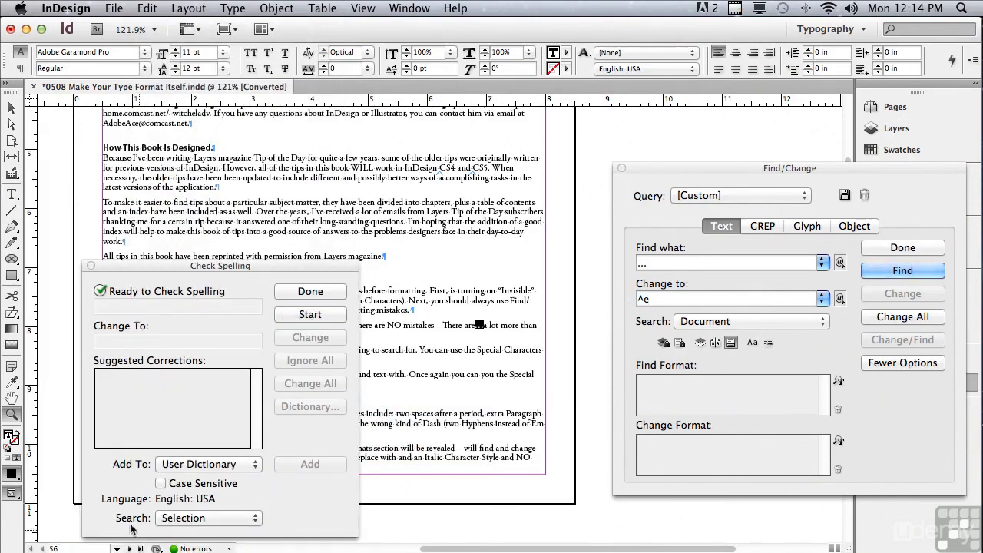
click(177, 521)
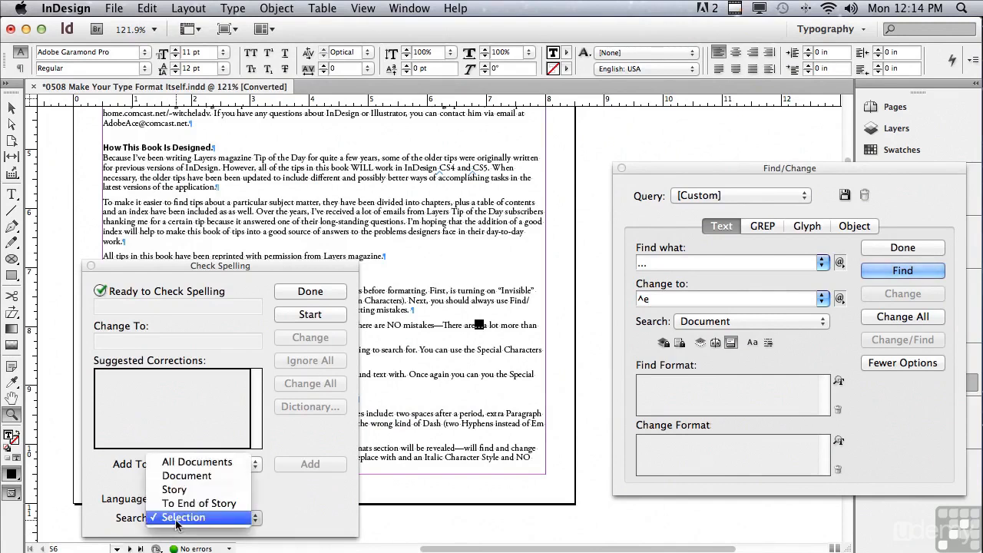
click(175, 476)
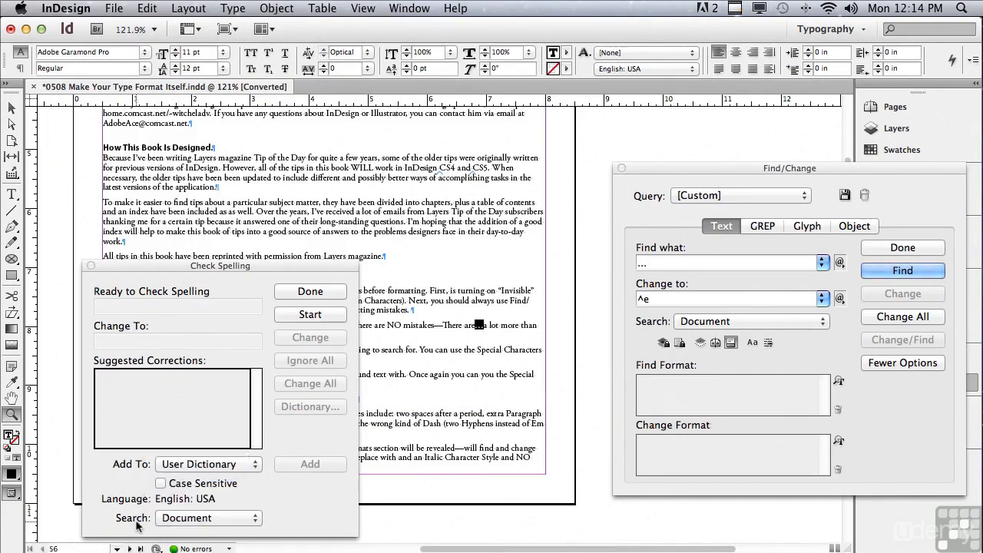
click(285, 314)
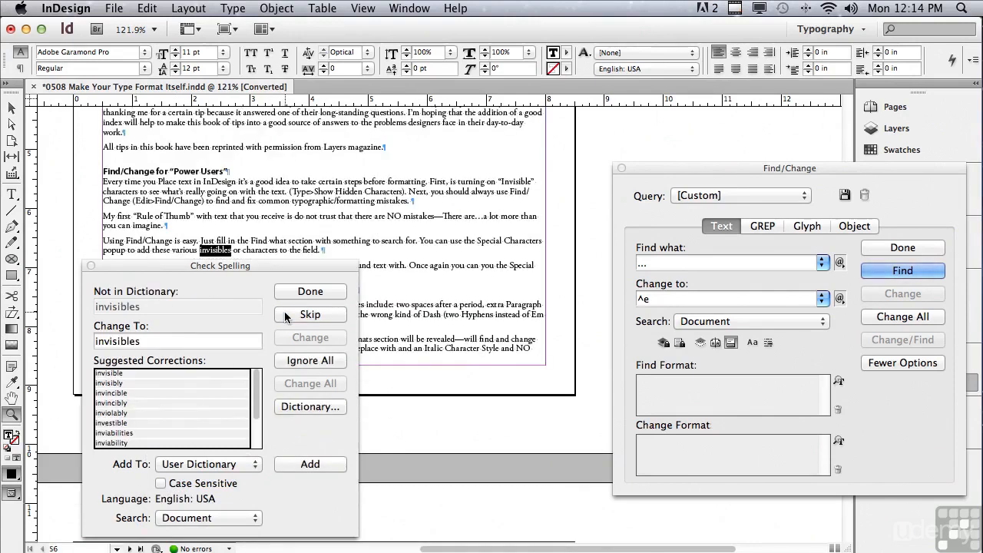
Change every occurrence of "invisibles" to the suggested correction "invisible"
click(111, 374)
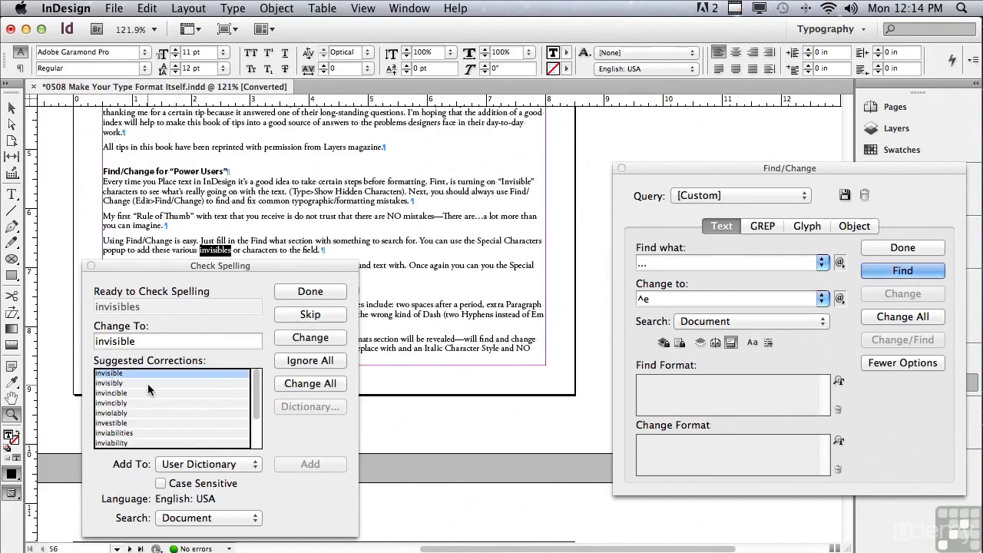
click(292, 388)
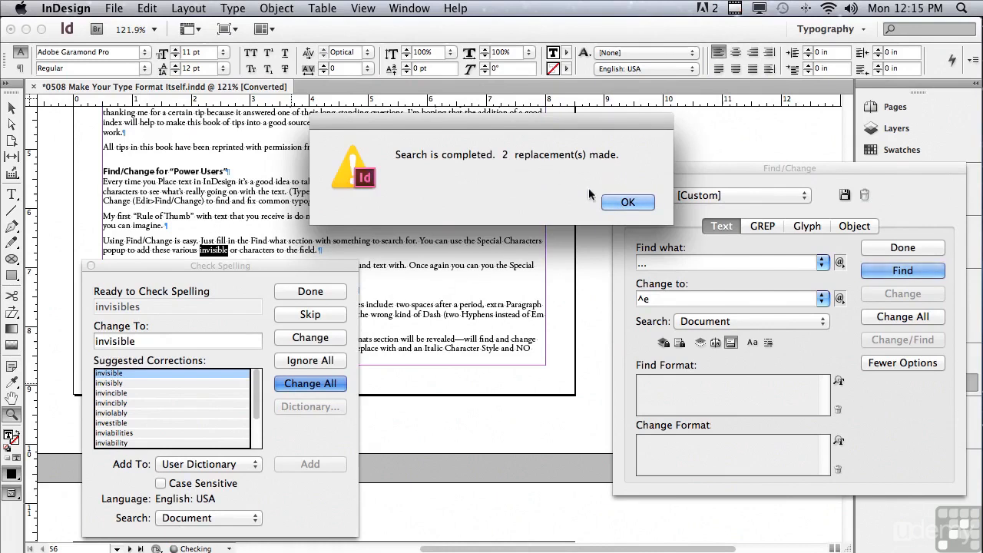
click(610, 205)
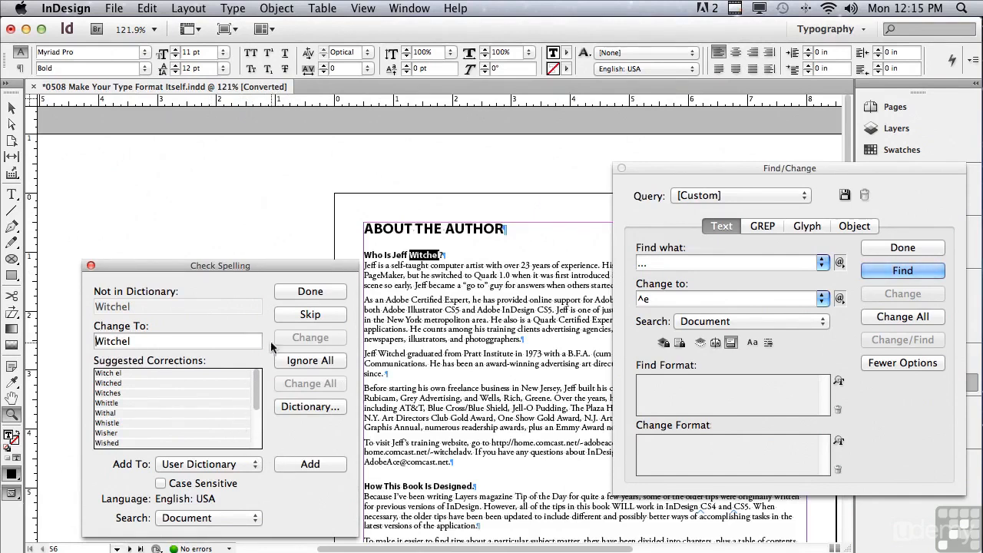
Skip the author's surname in the spelling check and change every occurrence of "computor" to "computer"
click(286, 314)
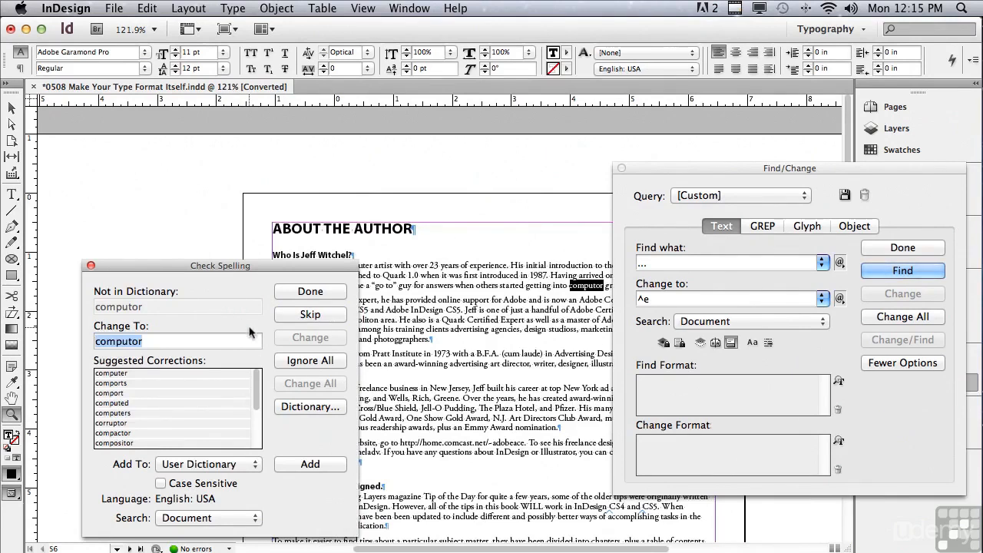
click(114, 374)
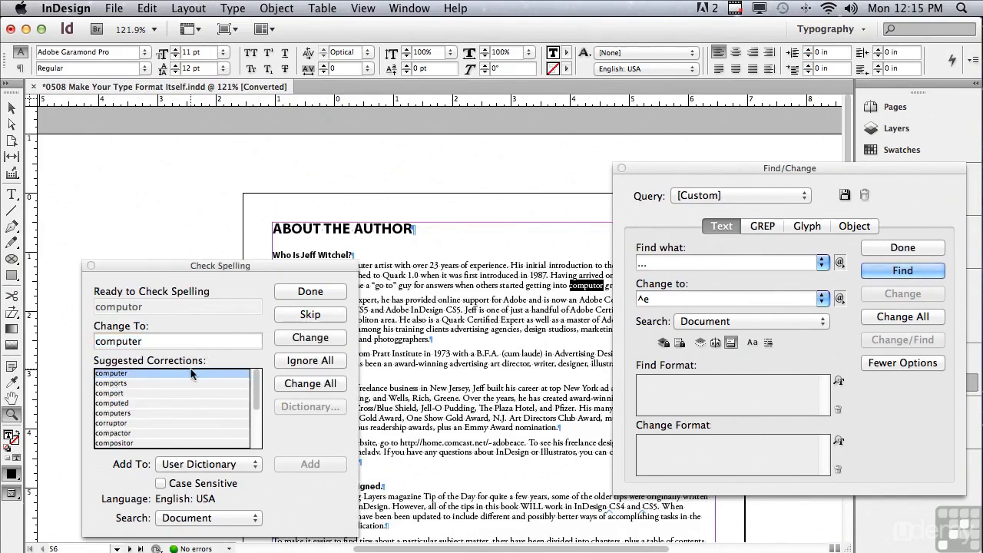
click(292, 384)
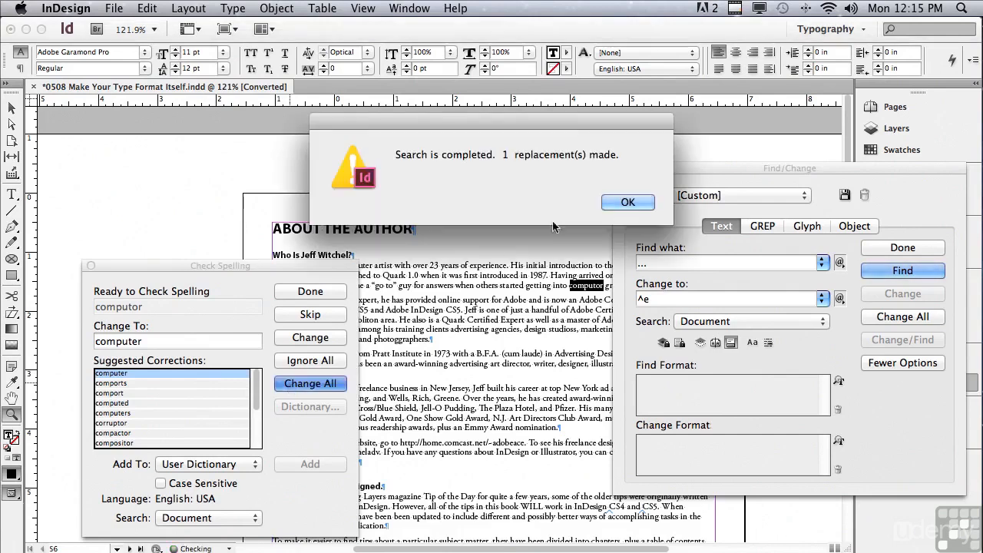
click(627, 202)
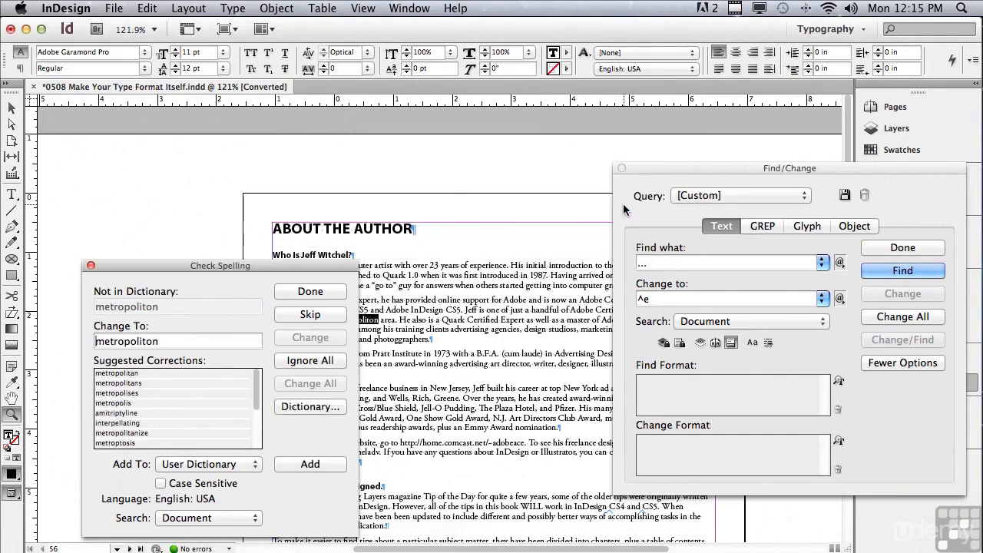